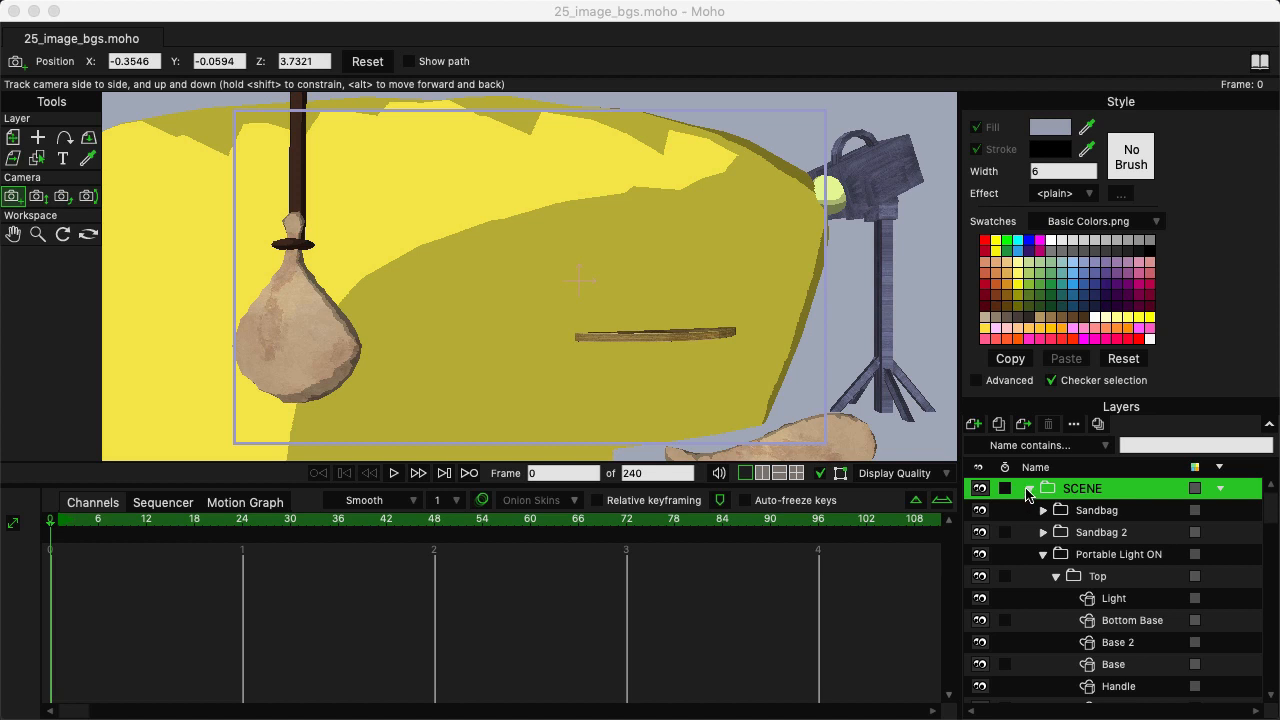
Collapse the SCENE group and add a new vector layer named Vignette above it.
click(1030, 488)
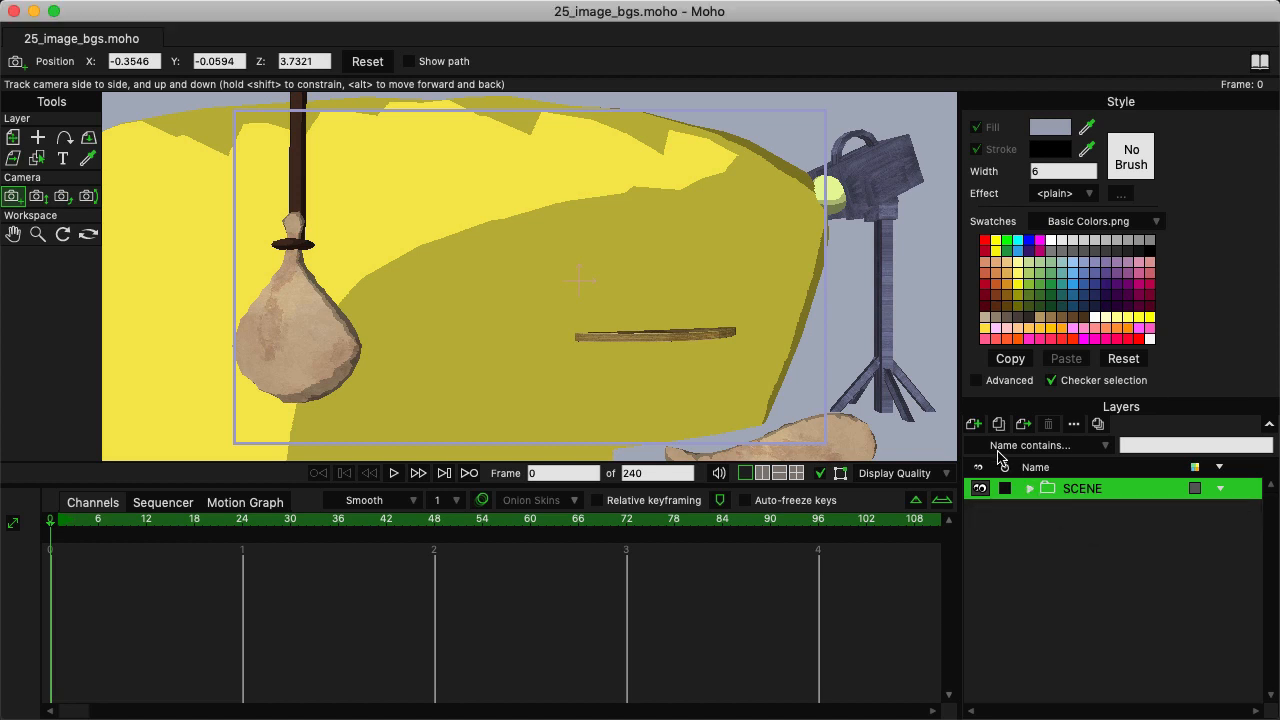
click(975, 426)
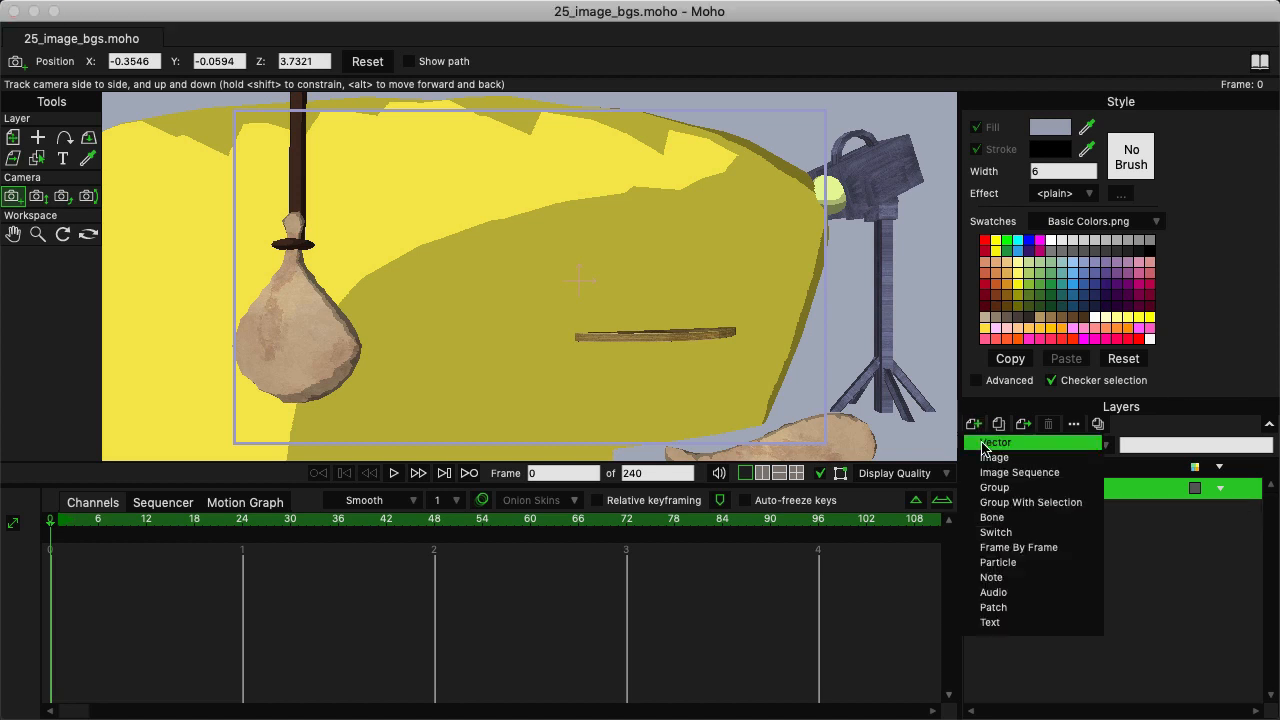
click(990, 442)
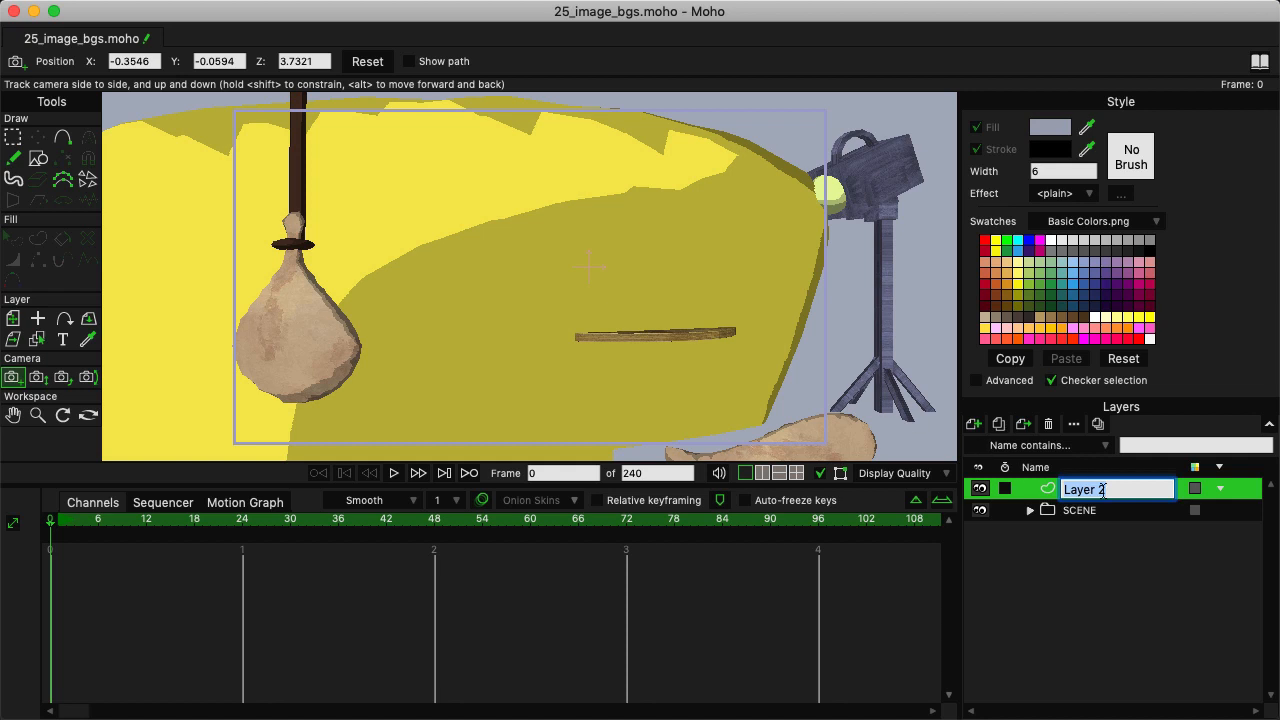
text(Vignette)
key(Return)
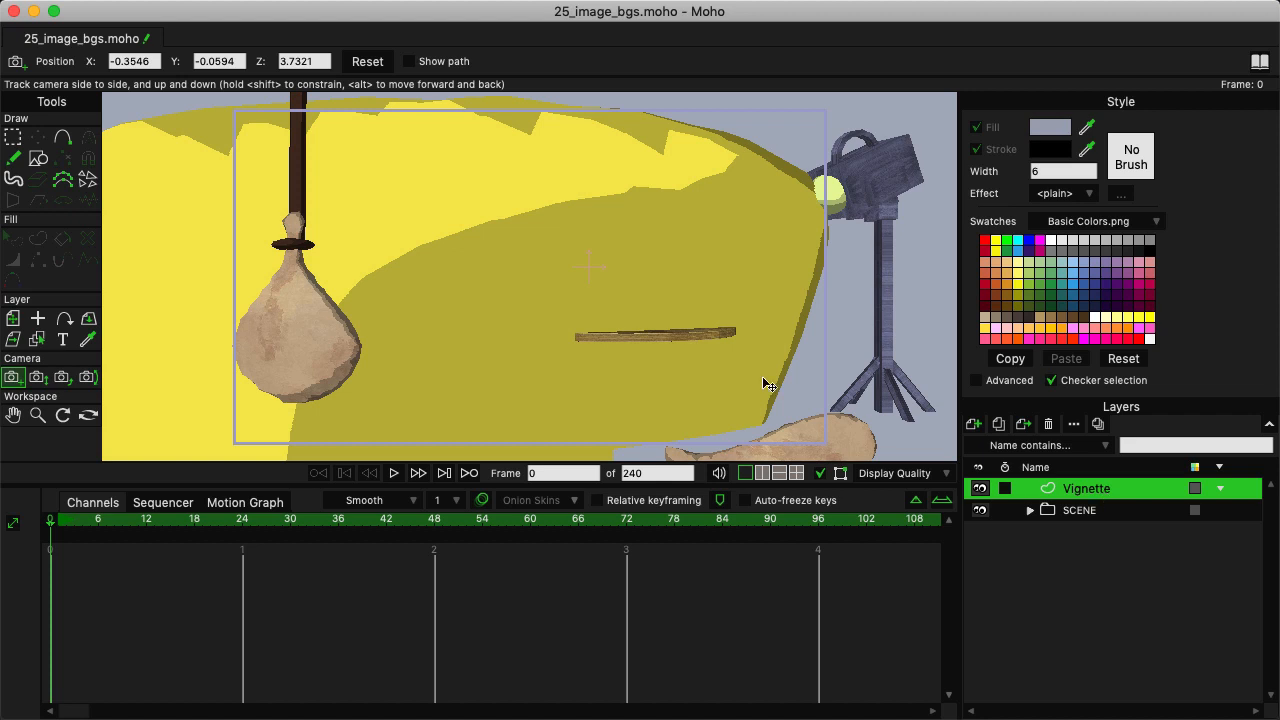
Draw a rectangle larger than the camera frame on the Vignette layer and an oval inside it, without automatic fill or stroke.
scroll(600, 289, down, 2)
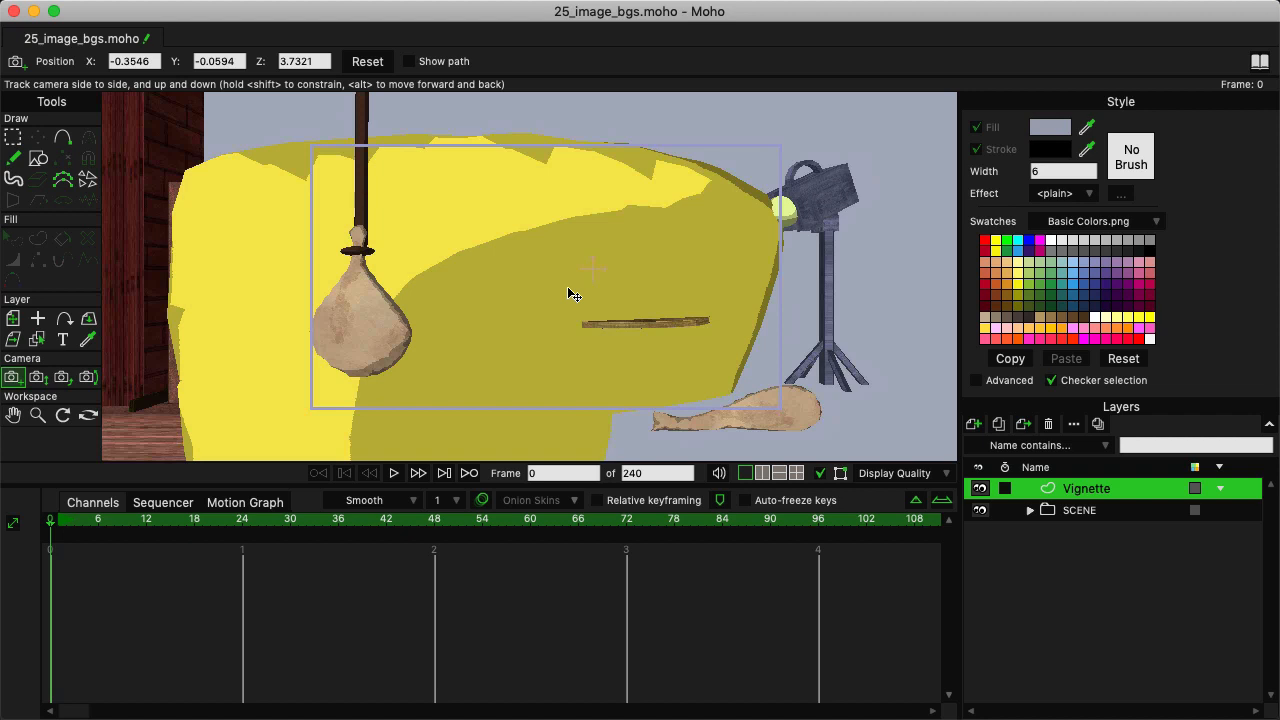
click(40, 171)
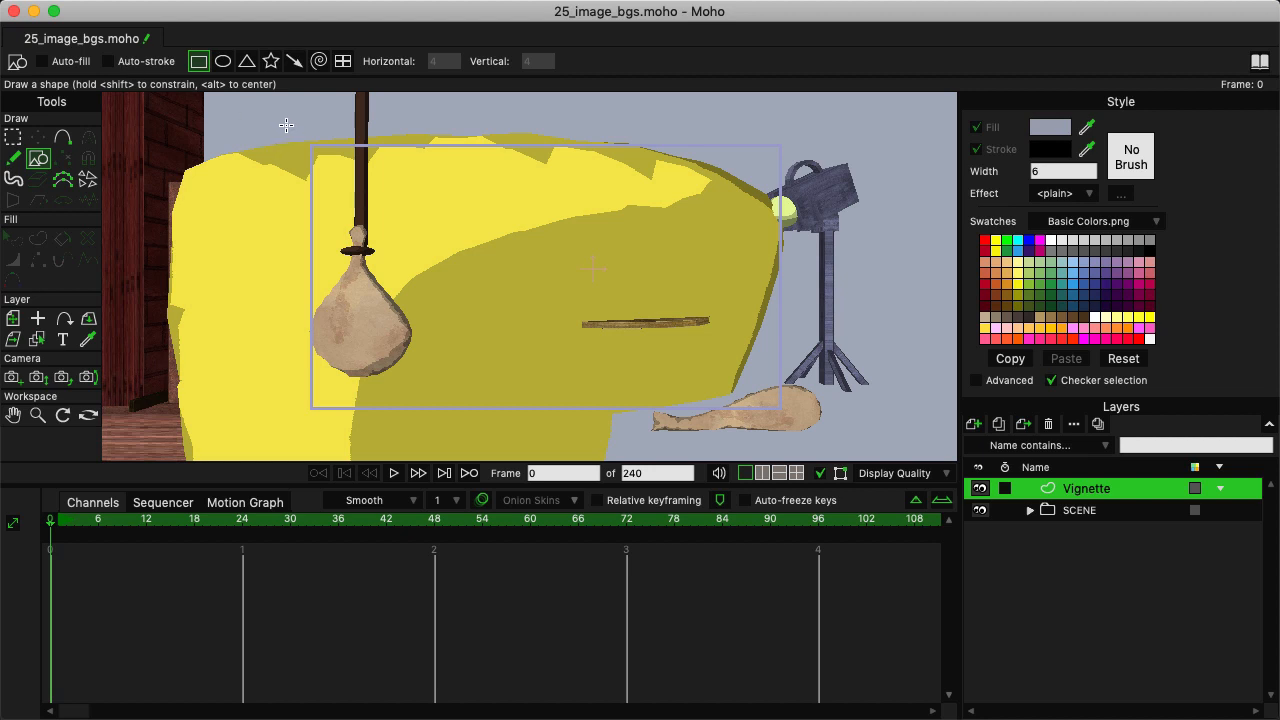
mouse_move(247, 107)
mouse_down()
mouse_move(528, 286)
mouse_move(766, 407)
mouse_move(885, 422)
mouse_move(893, 455)
mouse_move(849, 452)
mouse_up()
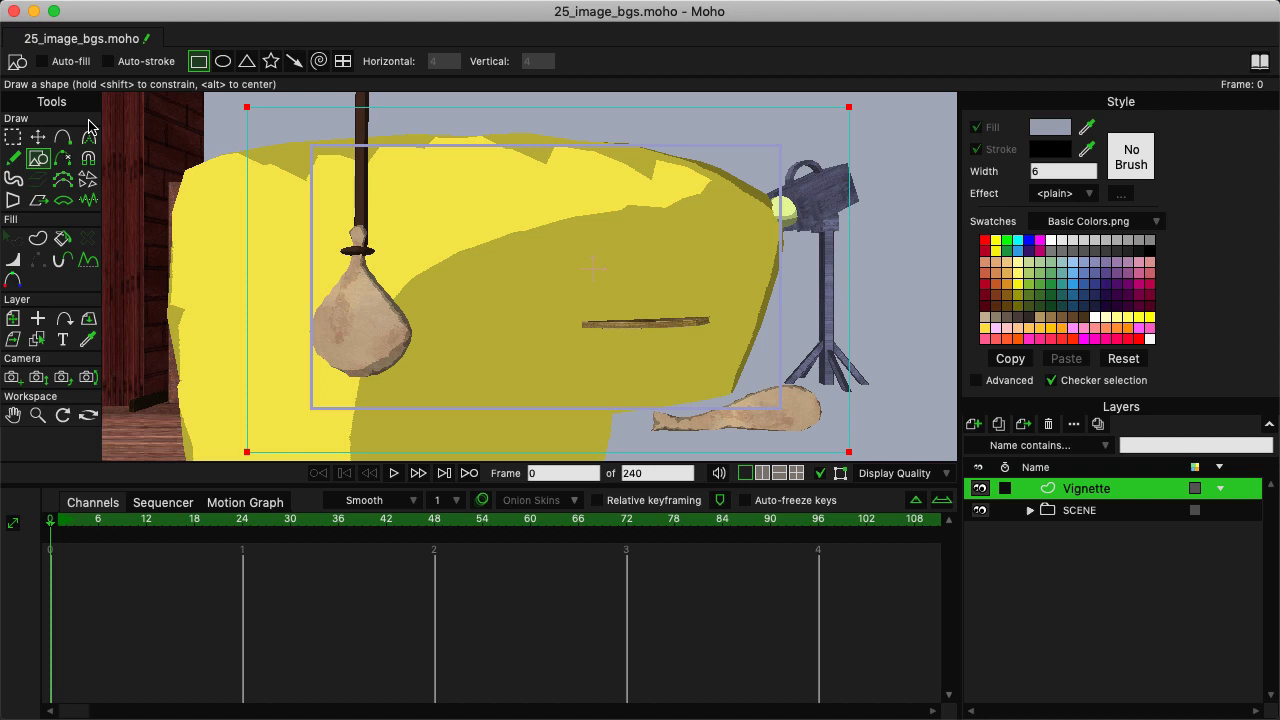
click(223, 61)
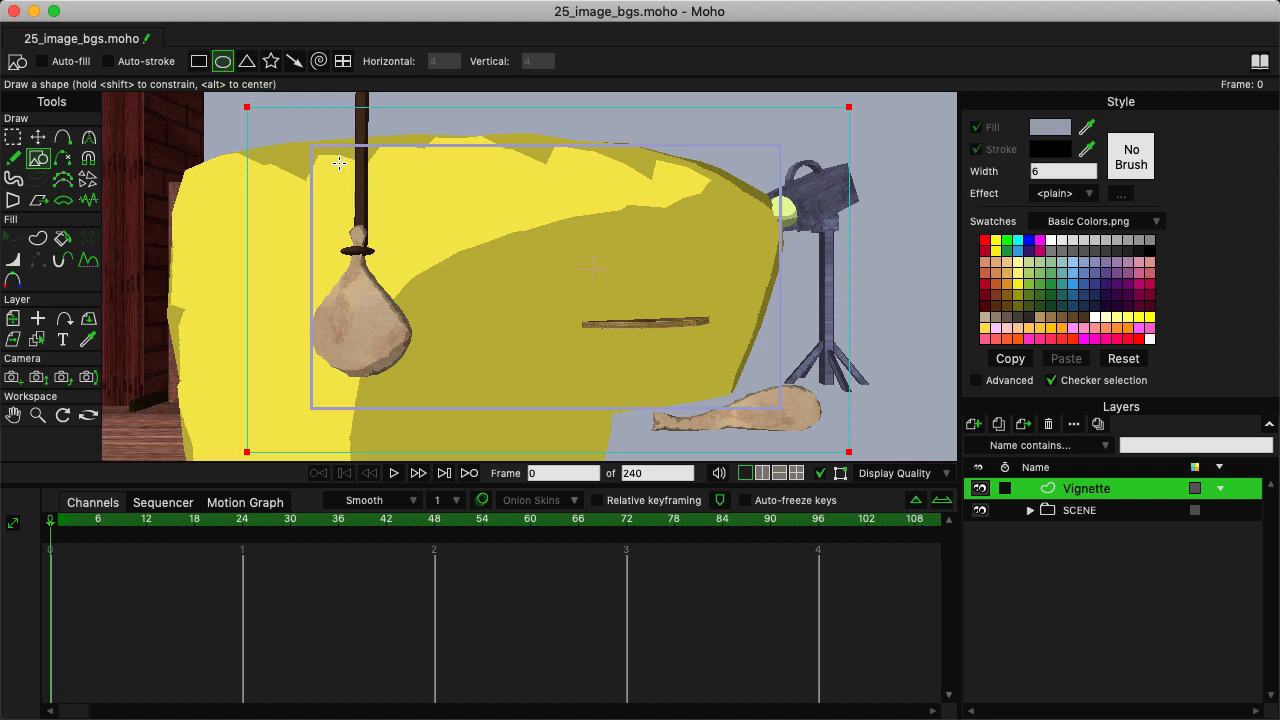
drag(339, 163, 790, 420)
Move the oval's four points outward so the curve extends past each side of the camera frame but stays inside the rectangle.
click(37, 137)
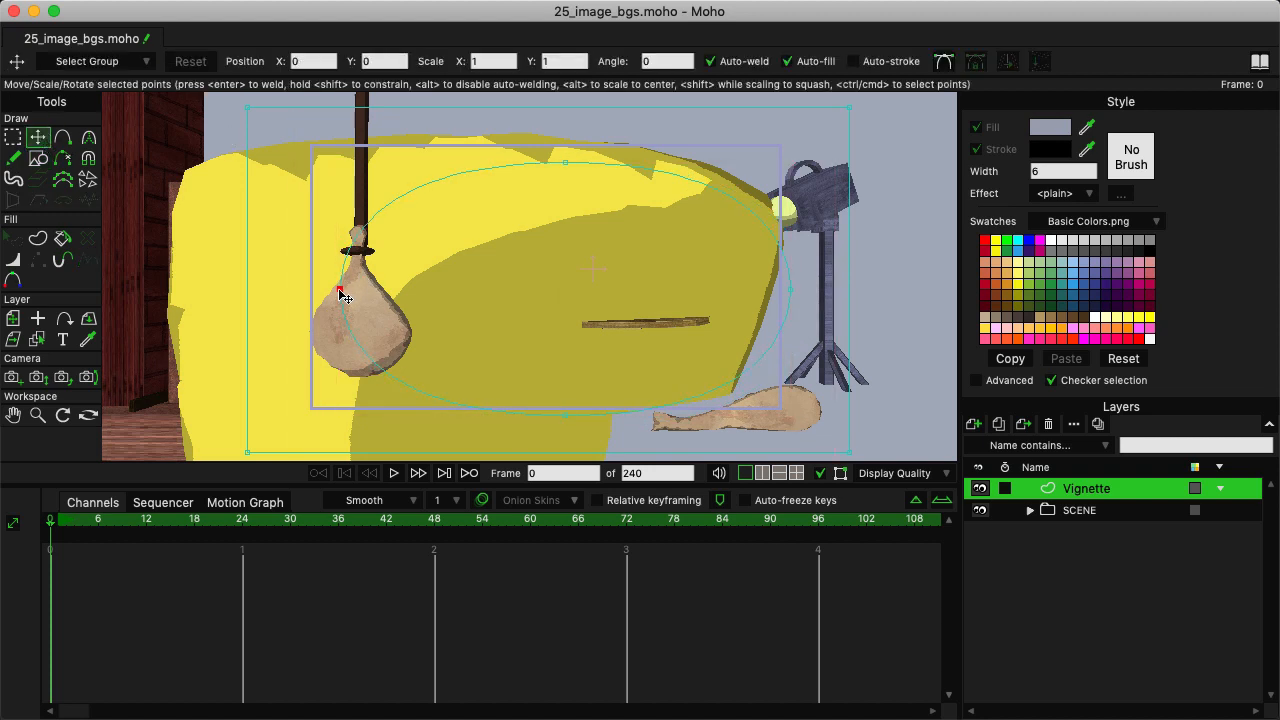
drag(337, 290, 275, 289)
drag(566, 164, 559, 128)
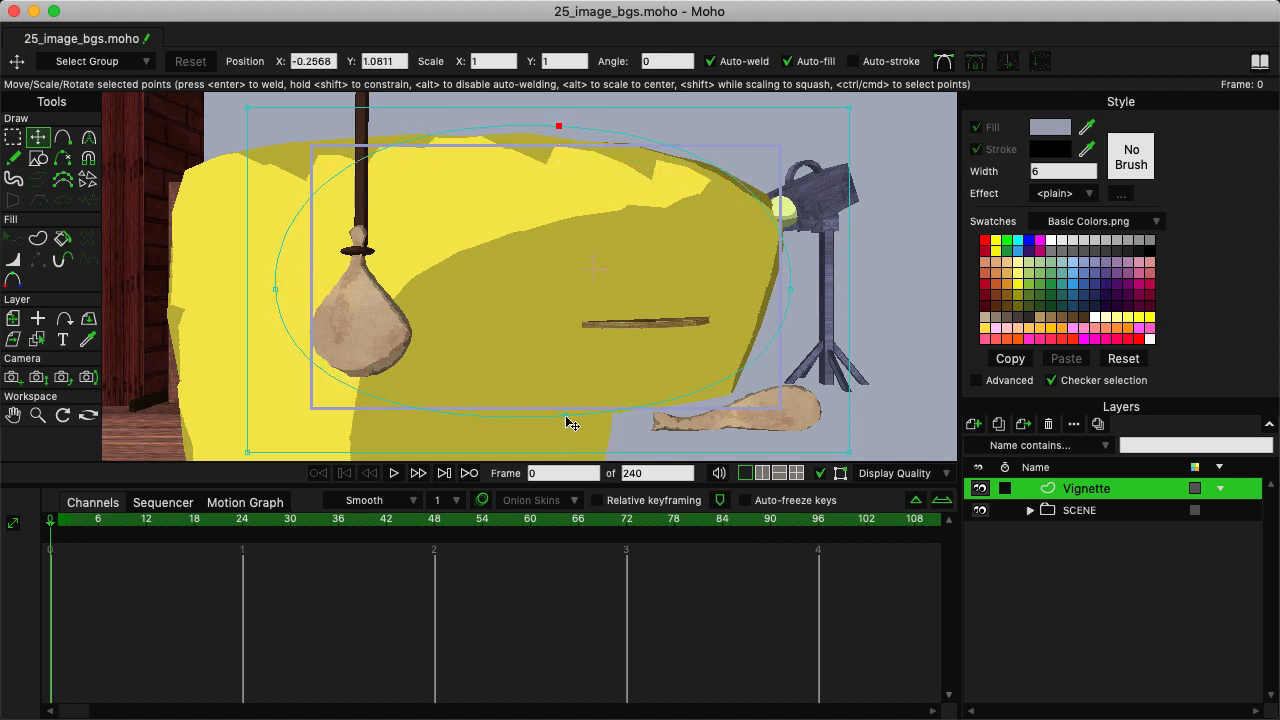
drag(566, 417, 575, 432)
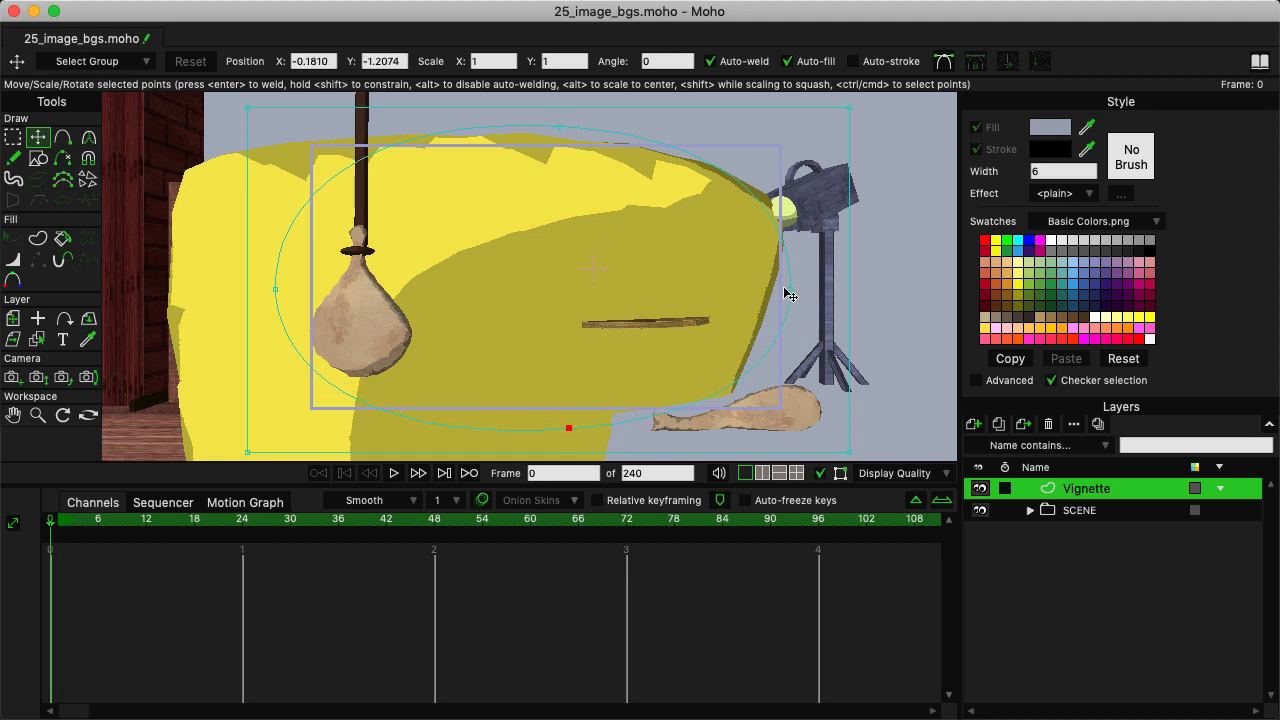
drag(789, 292, 819, 299)
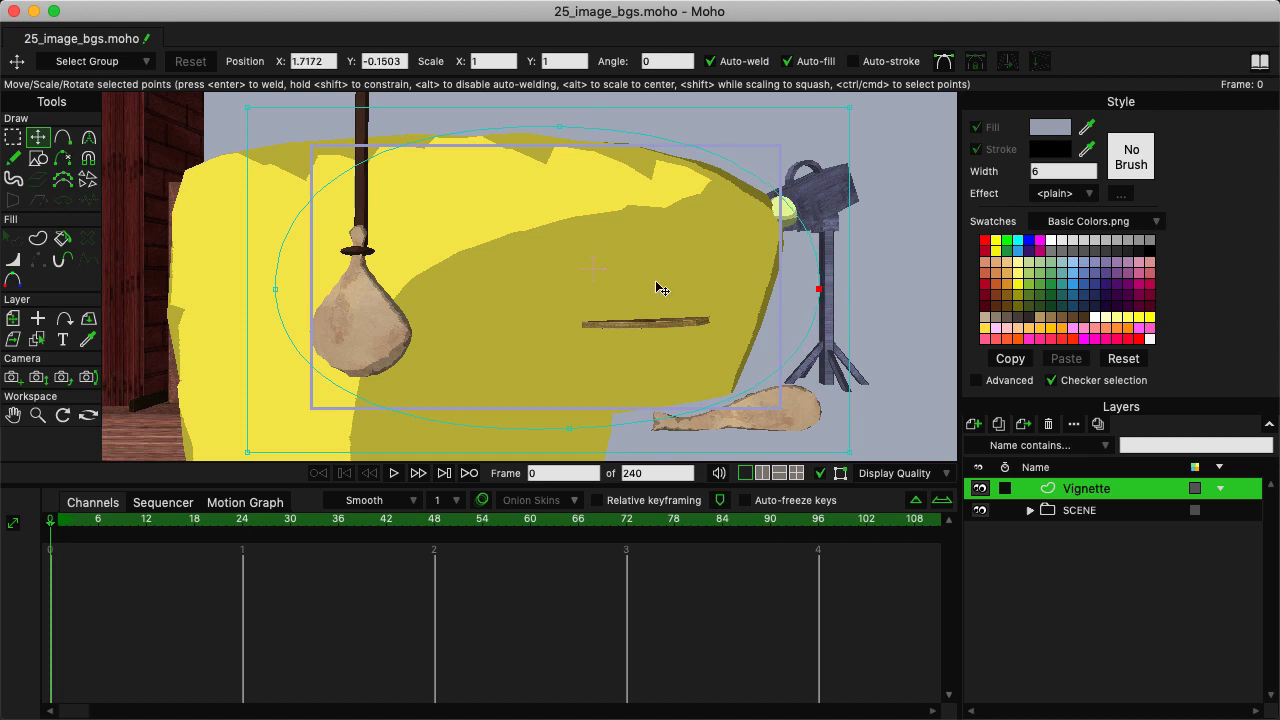
Create a black fill-only shape in the area between the rectangle and the oval, and deselect it.
click(39, 240)
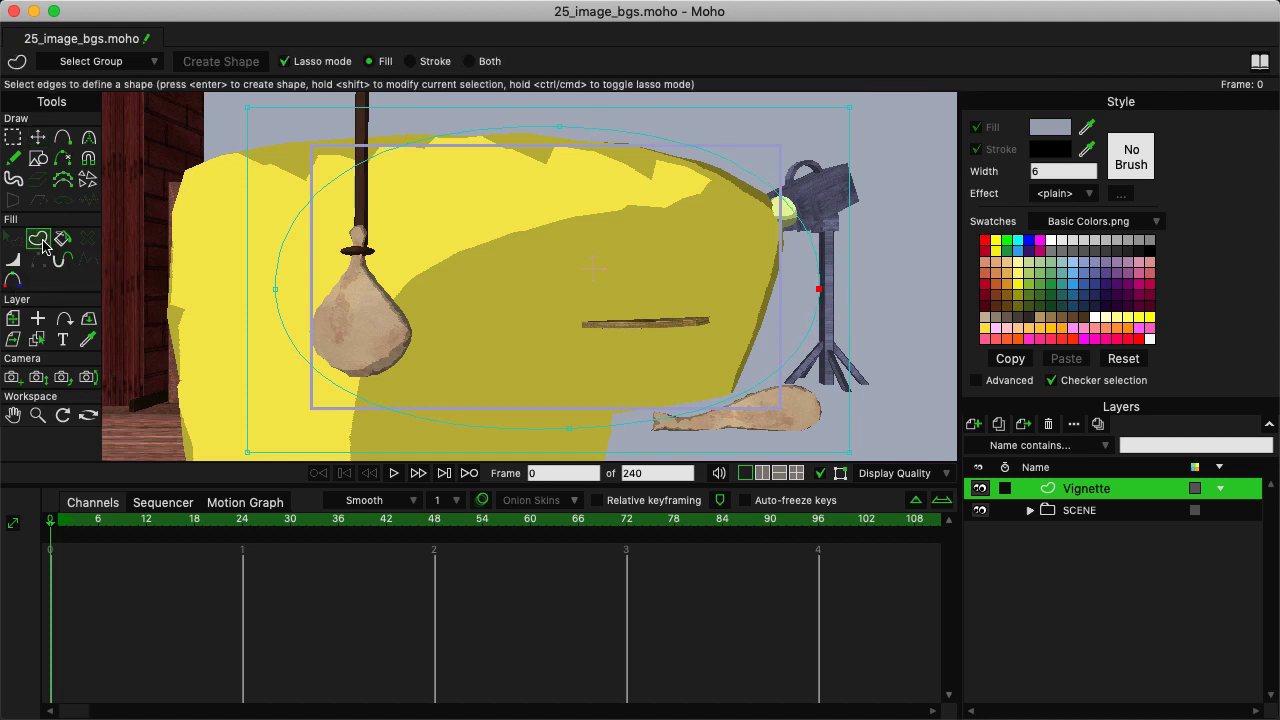
click(298, 210)
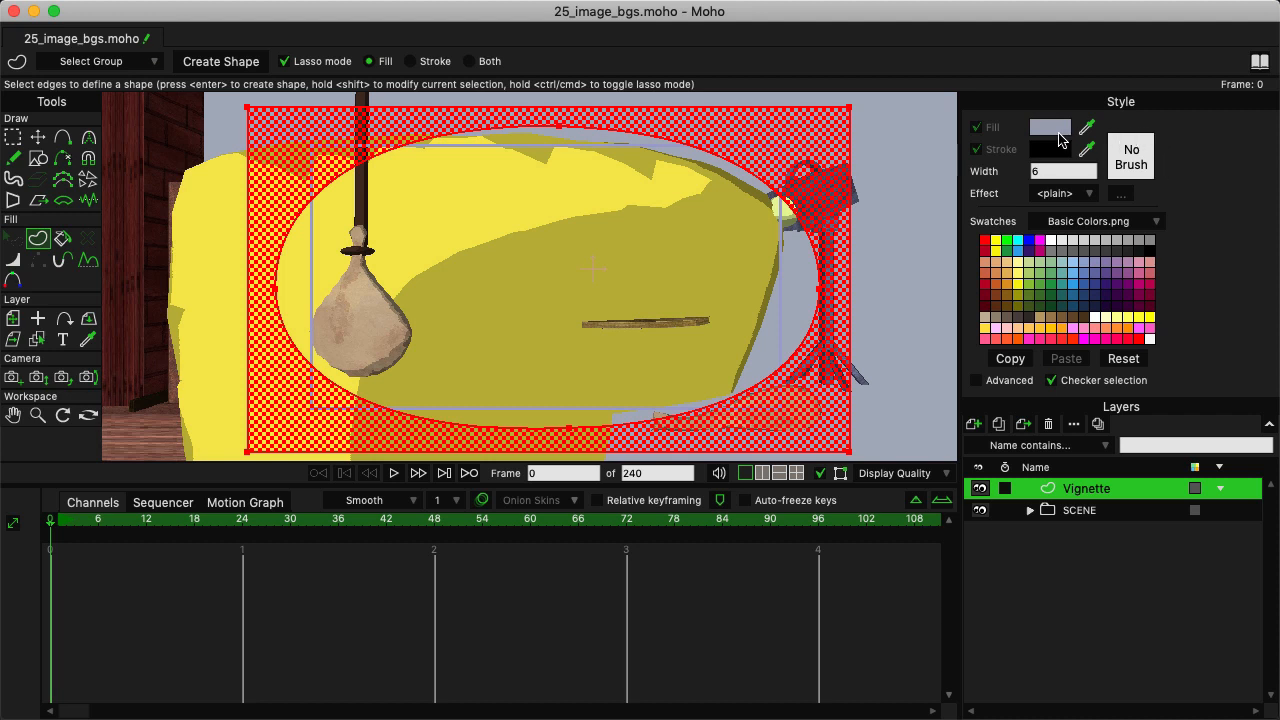
click(1058, 136)
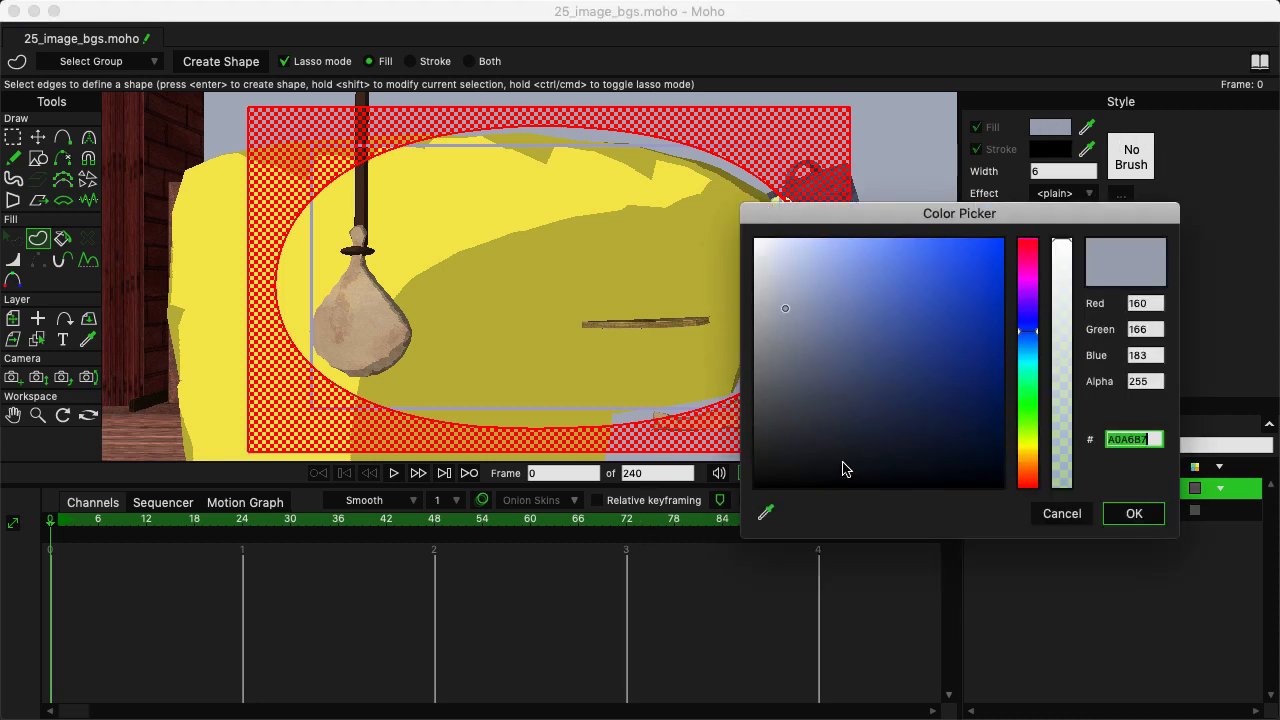
drag(843, 469, 677, 508)
click(1134, 513)
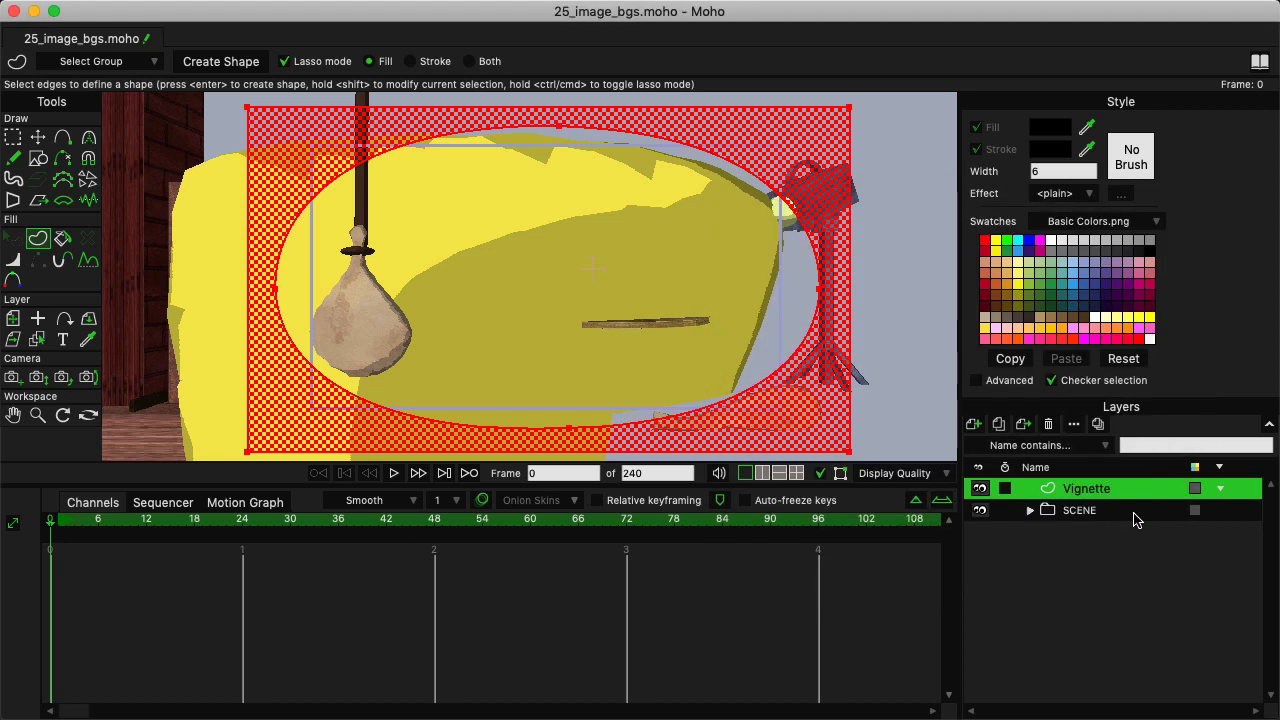
click(221, 61)
click(13, 137)
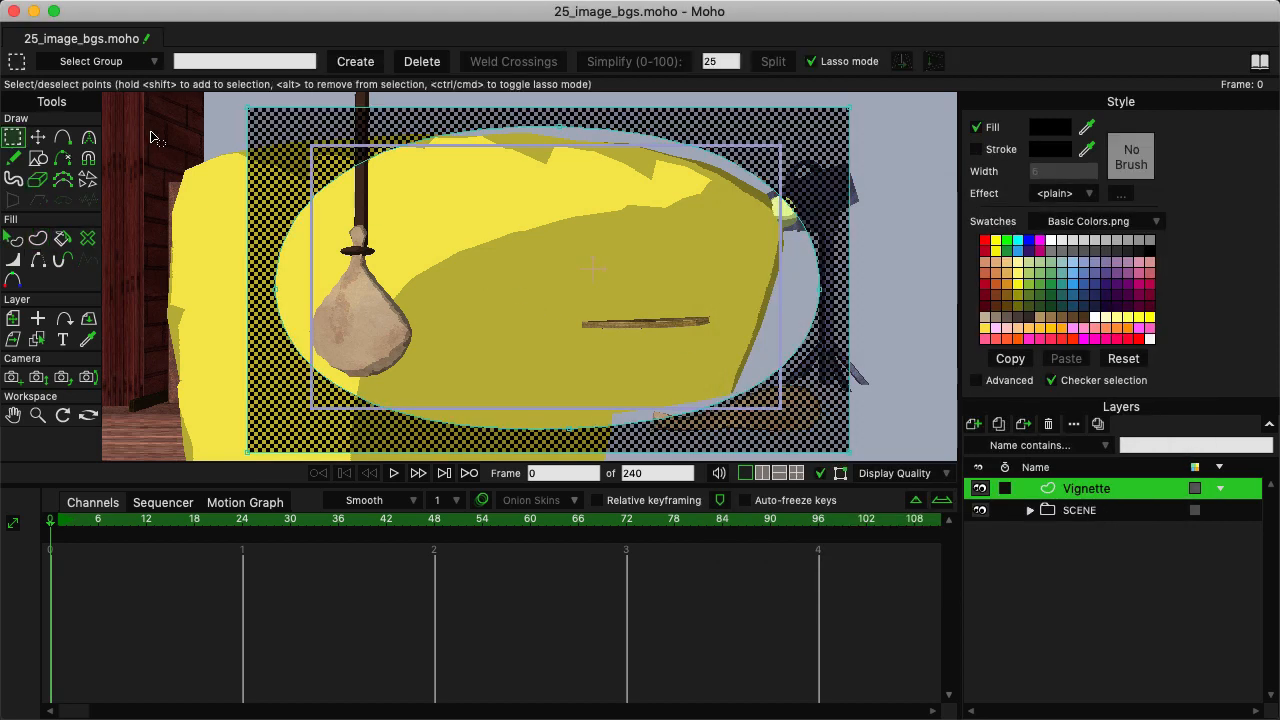
click(172, 128)
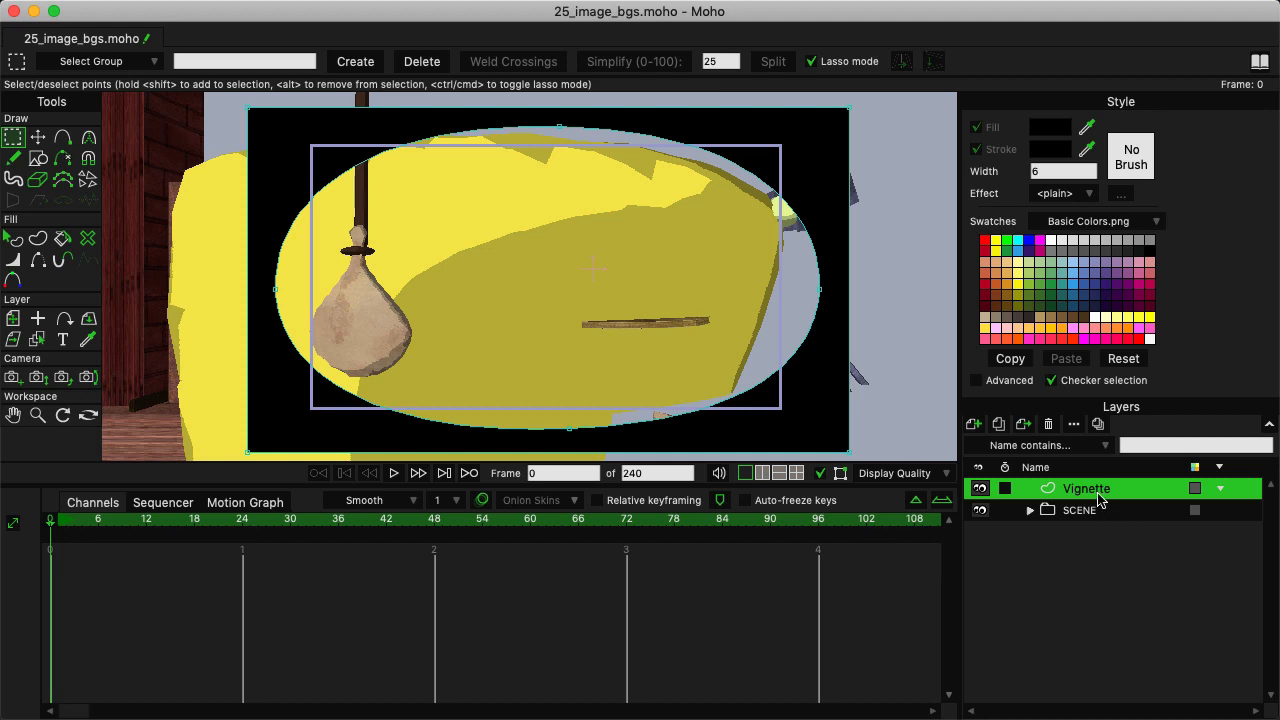
Set the Vignette layer's blur radius to 5 and its blending mode to Multiply.
double_click(1053, 493)
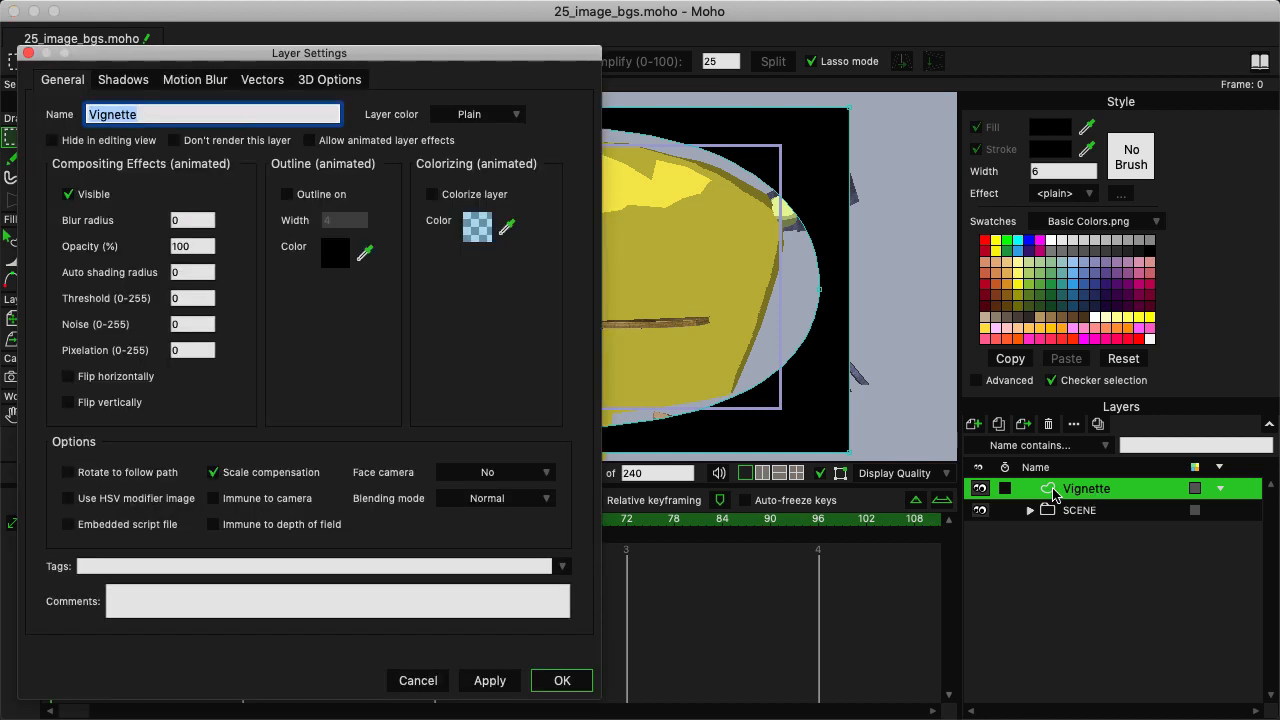
click(180, 222)
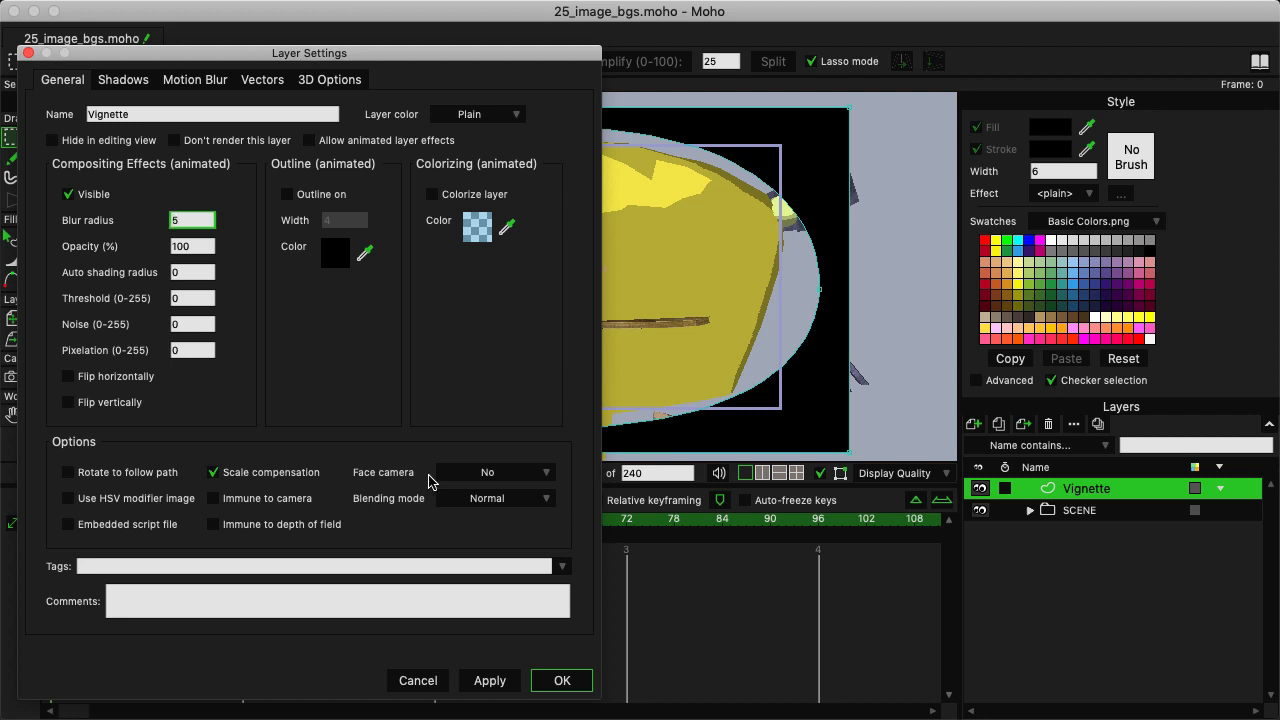
click(478, 501)
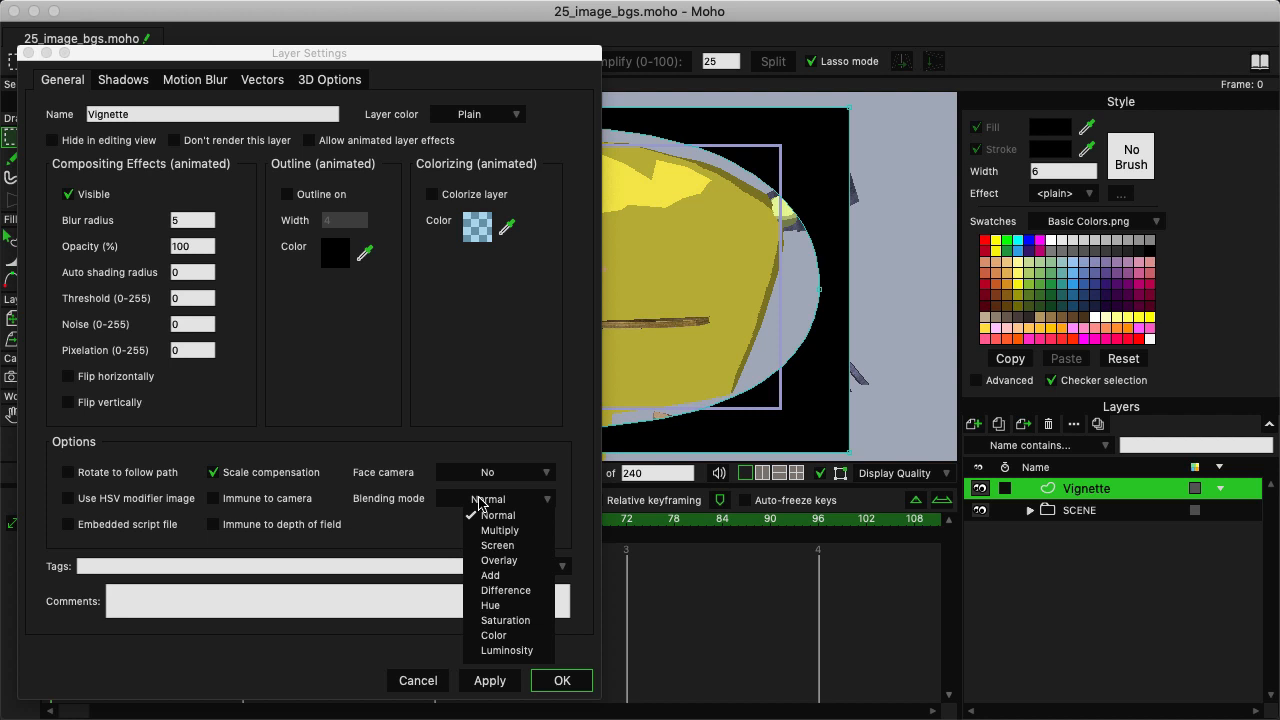
click(521, 530)
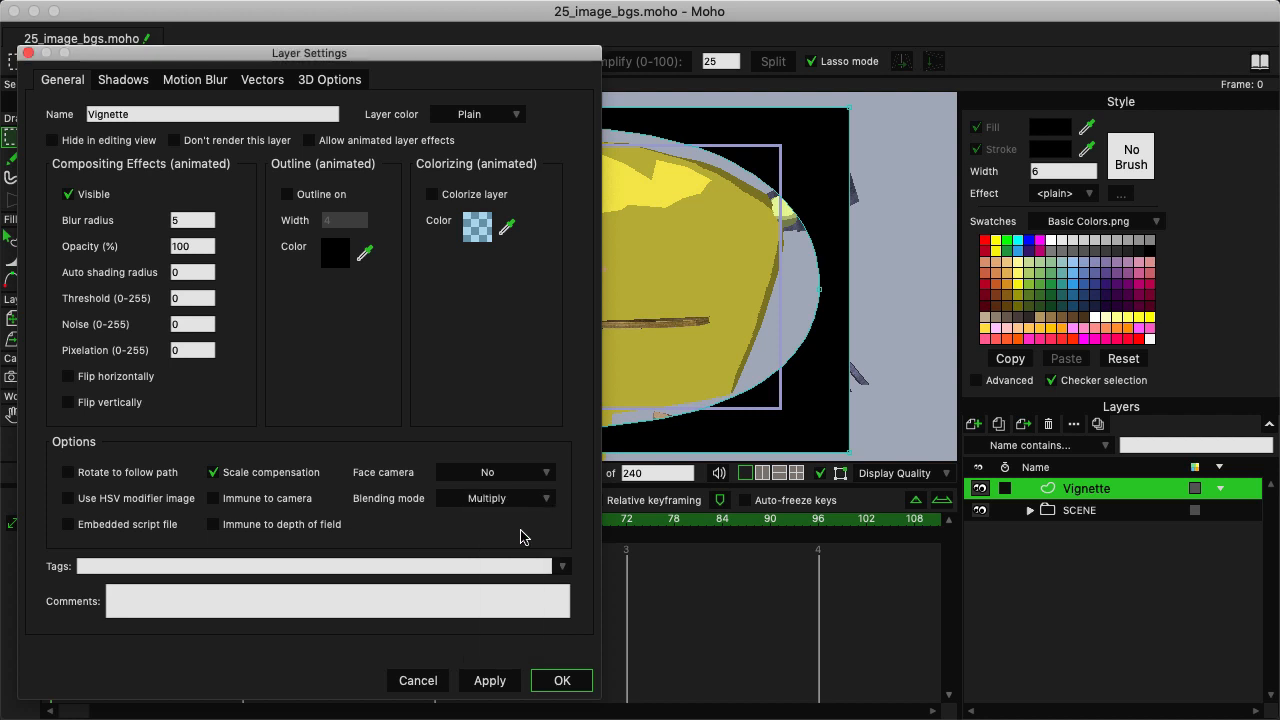
click(561, 684)
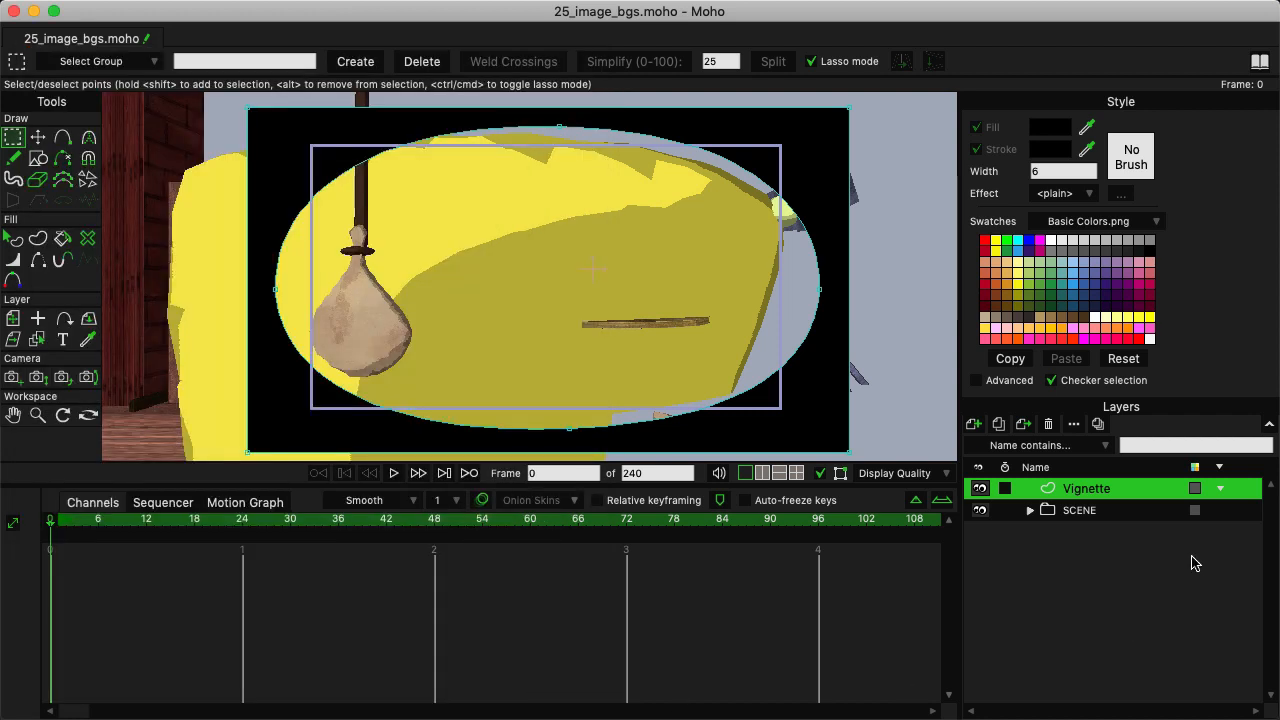
Render the current frame to check the vignette over the whole image, and close the render.
key(super+r)
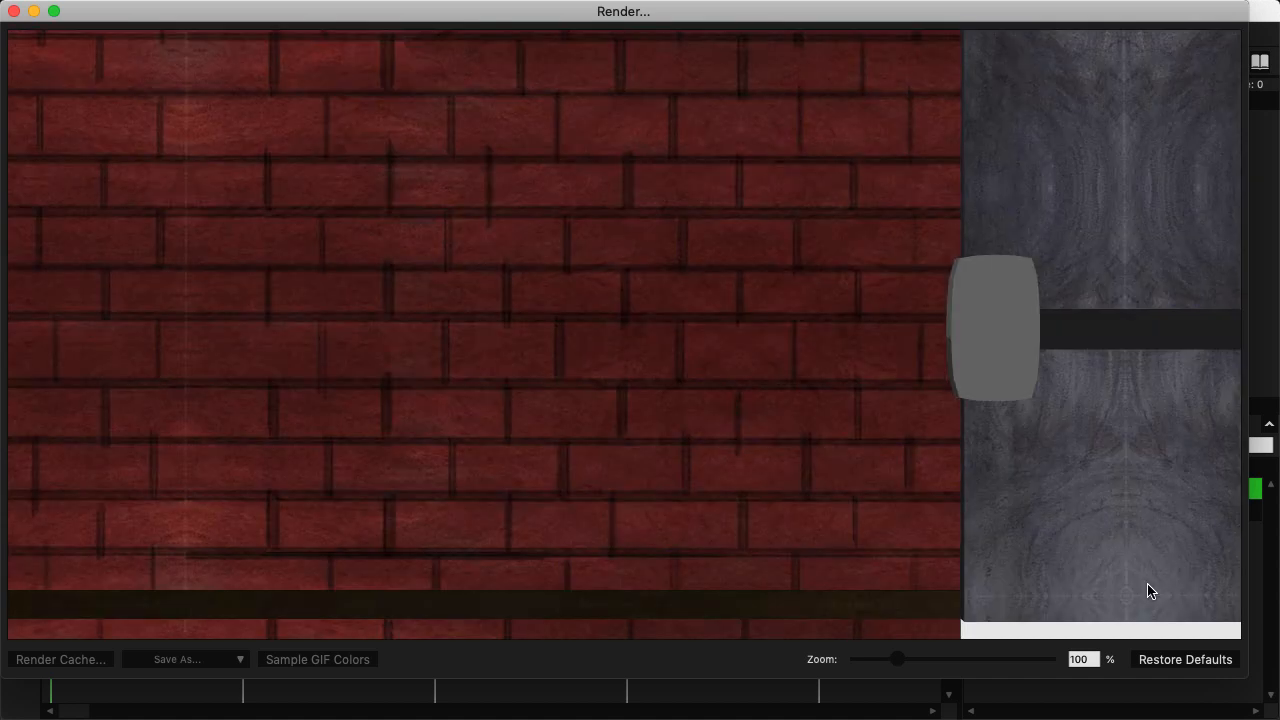
drag(897, 659, 866, 663)
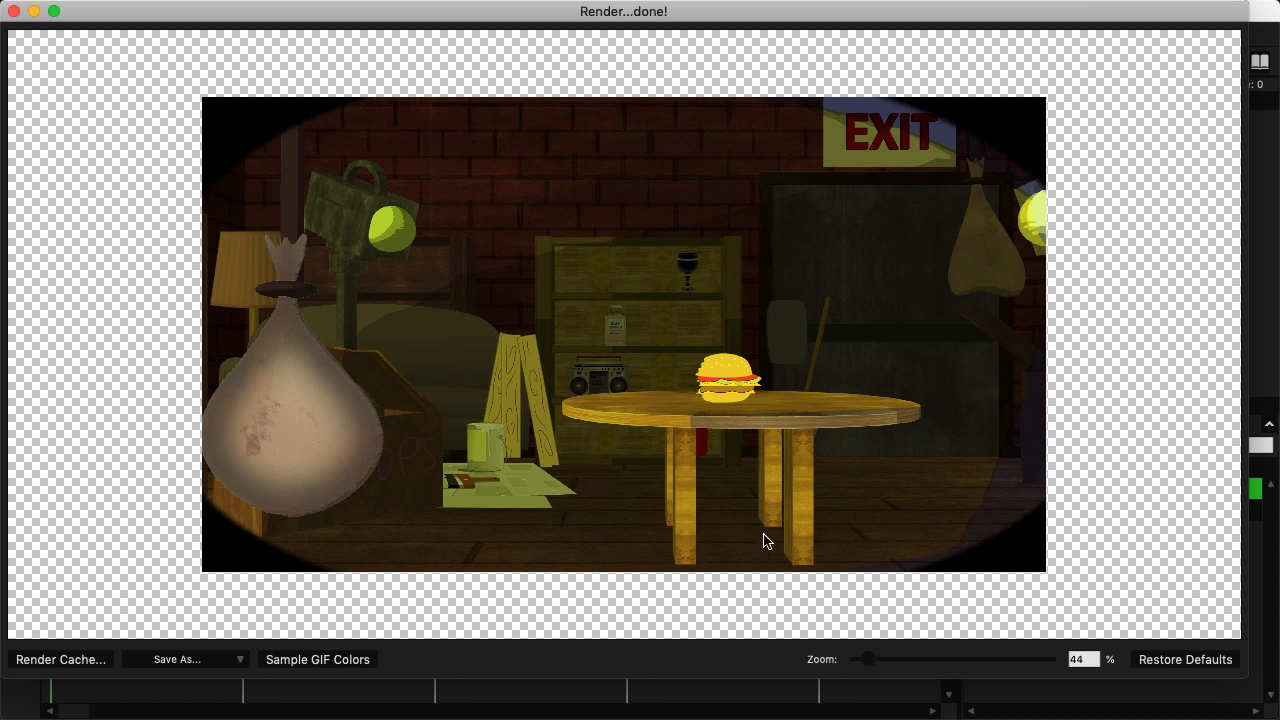
click(14, 11)
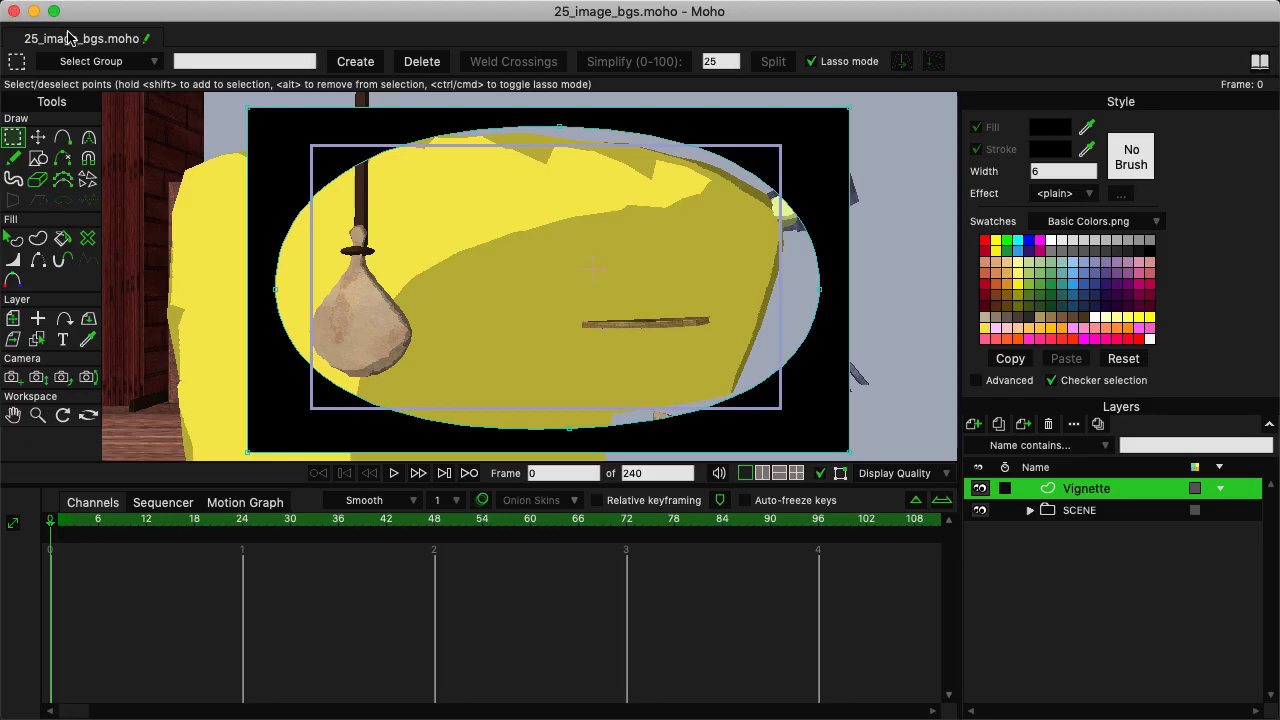
Set the Vignette layer's blur radius to 15 and render the frame to check the softer edge.
double_click(1062, 490)
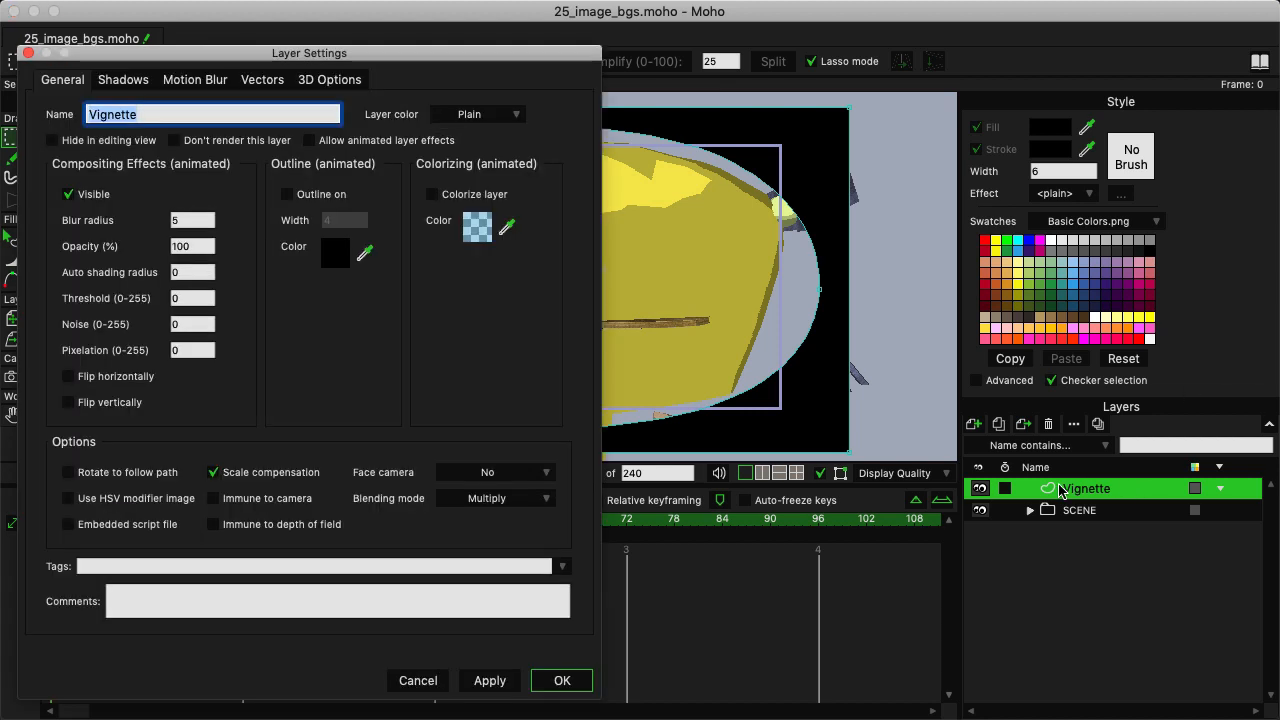
click(180, 220)
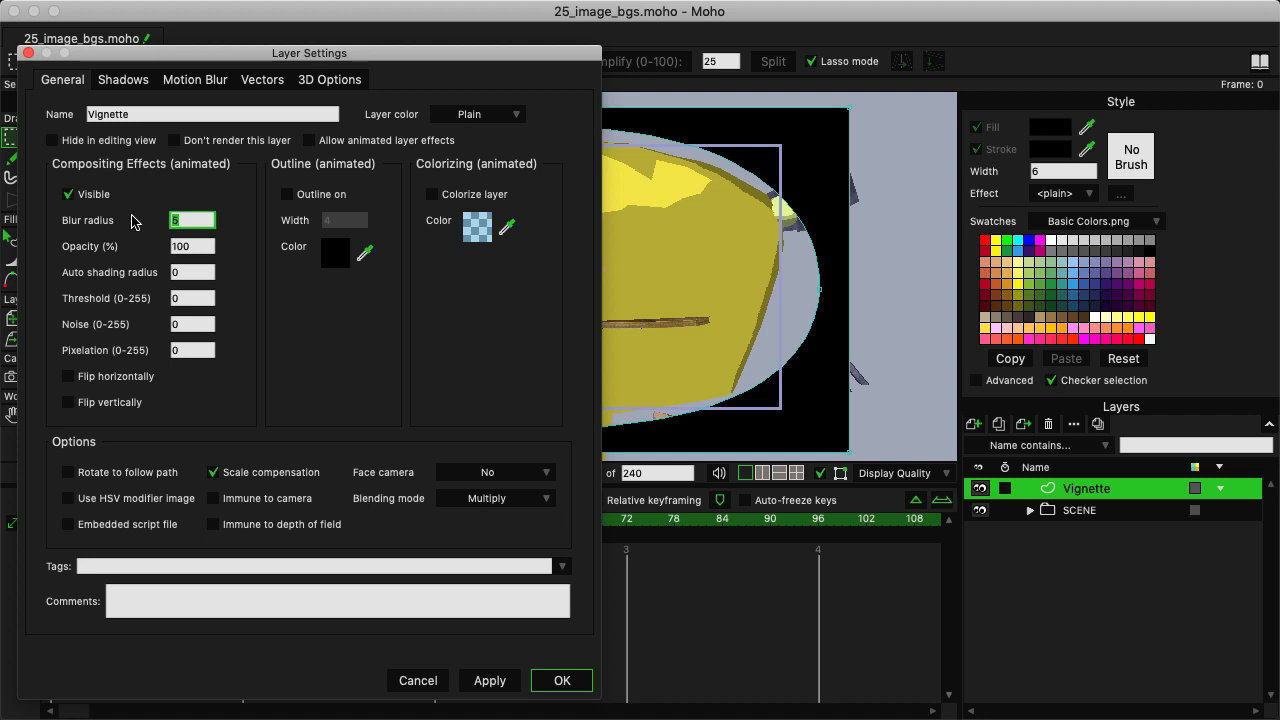
text(1)
text(0)
click(561, 680)
key(super+r)
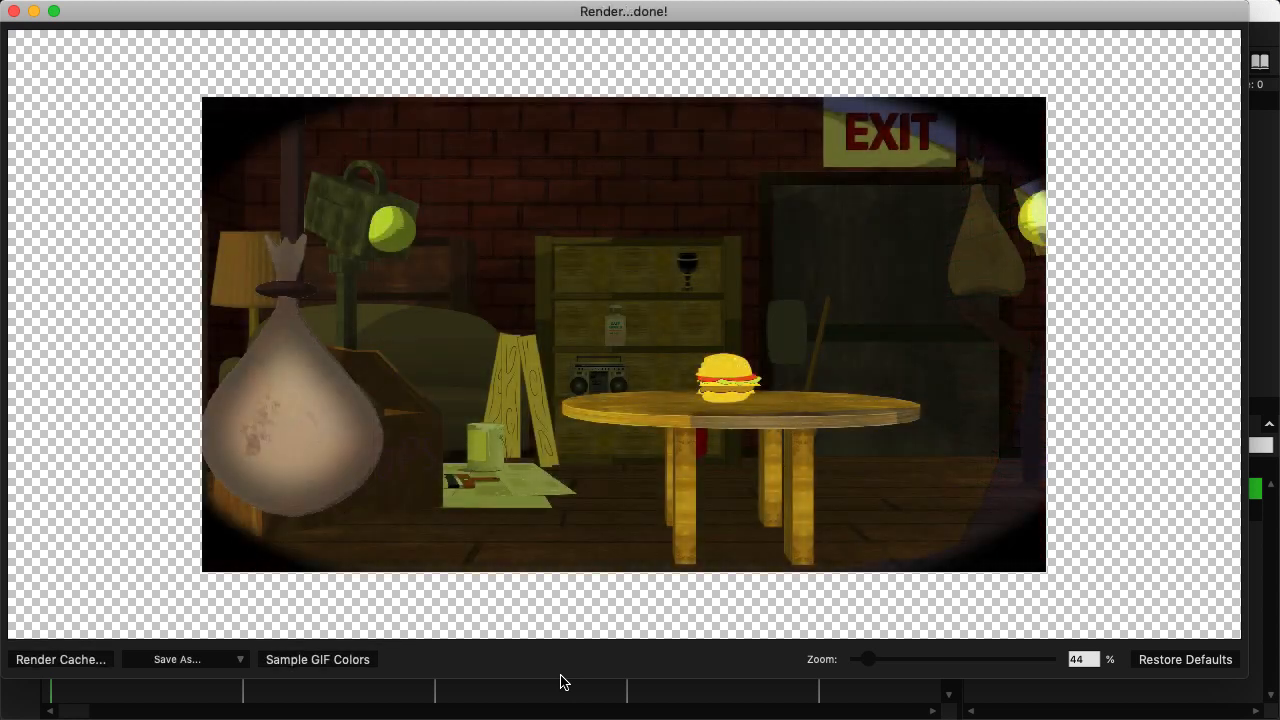
key(super+w)
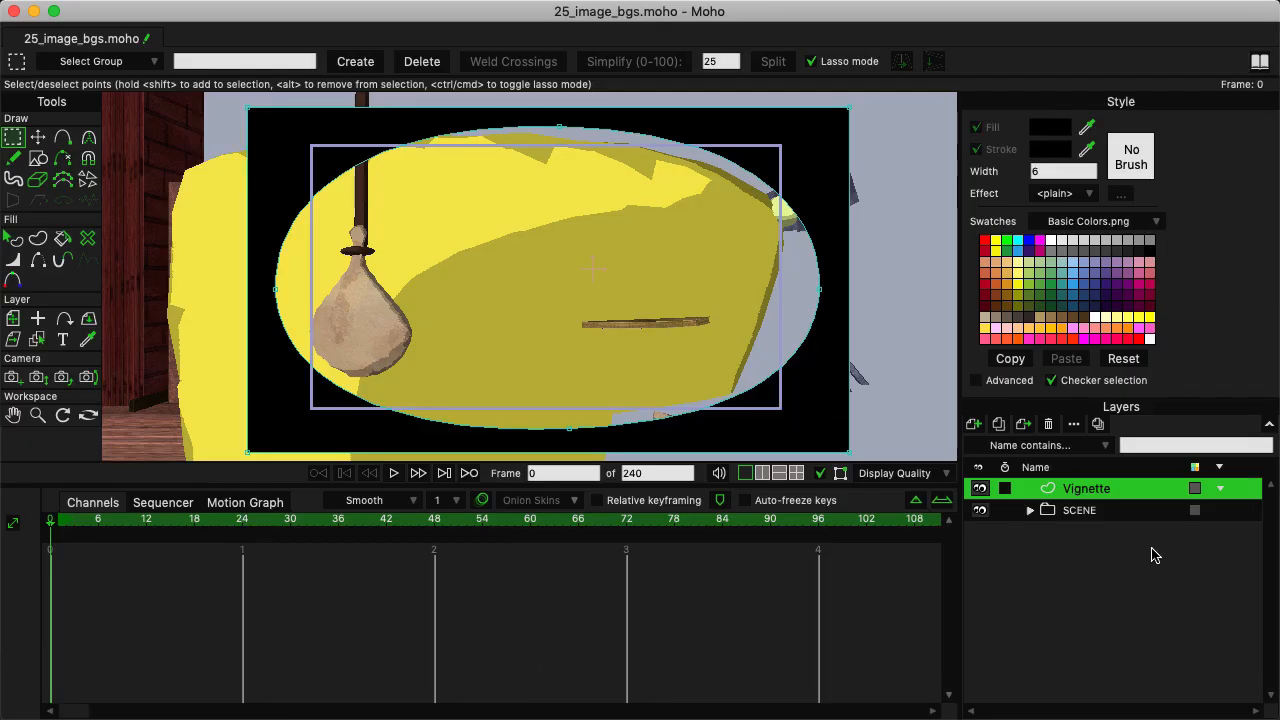
Set the Vignette layer's blur radius to 30 and render the frame again.
double_click(1090, 492)
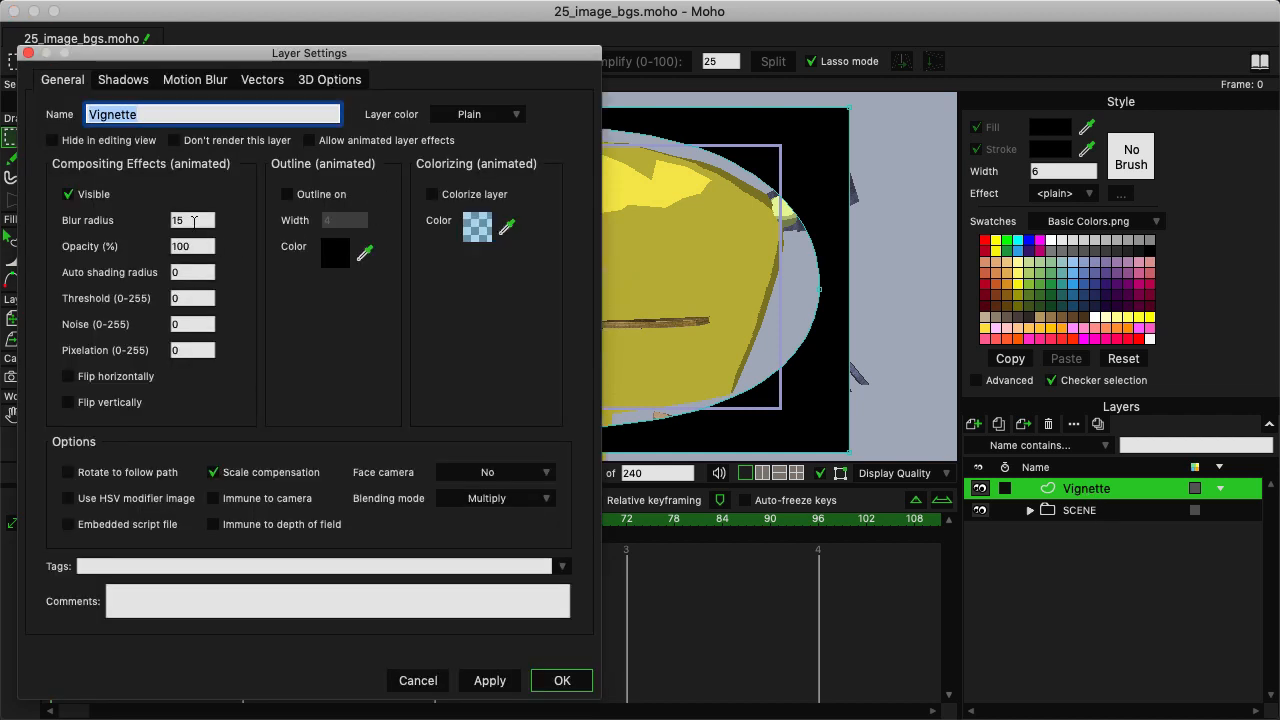
click(194, 221)
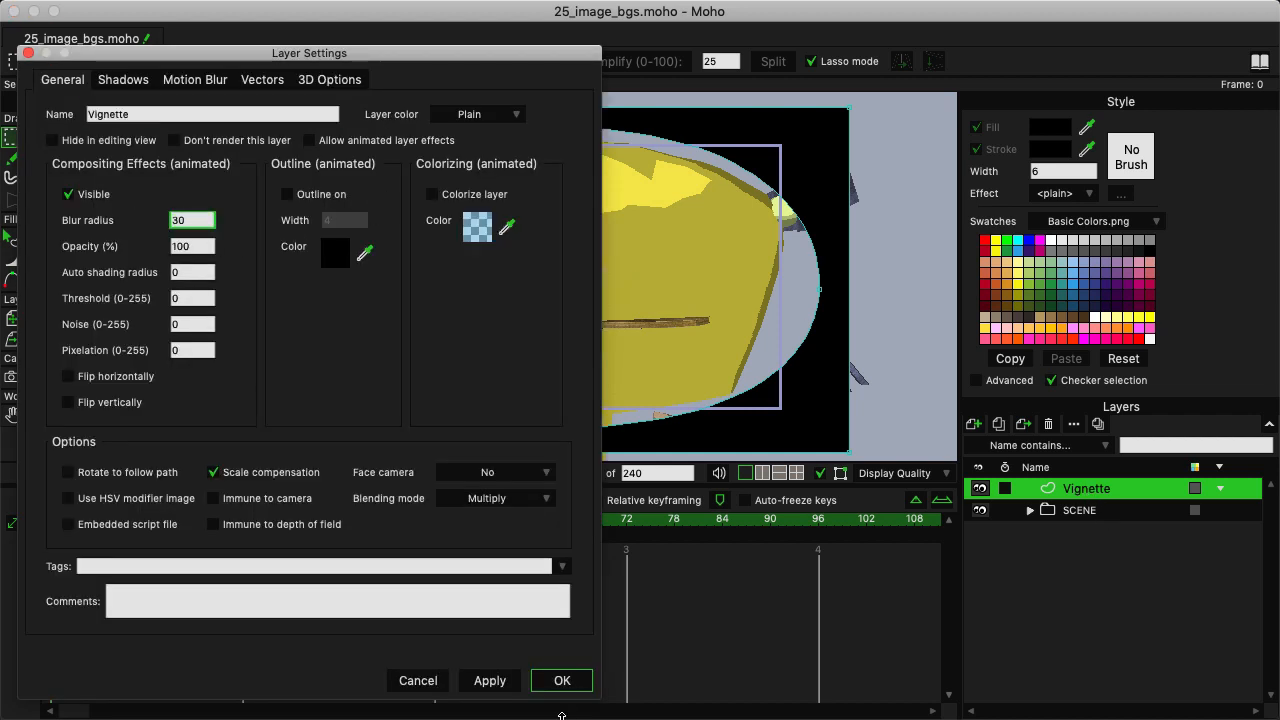
click(560, 688)
key(super+r)
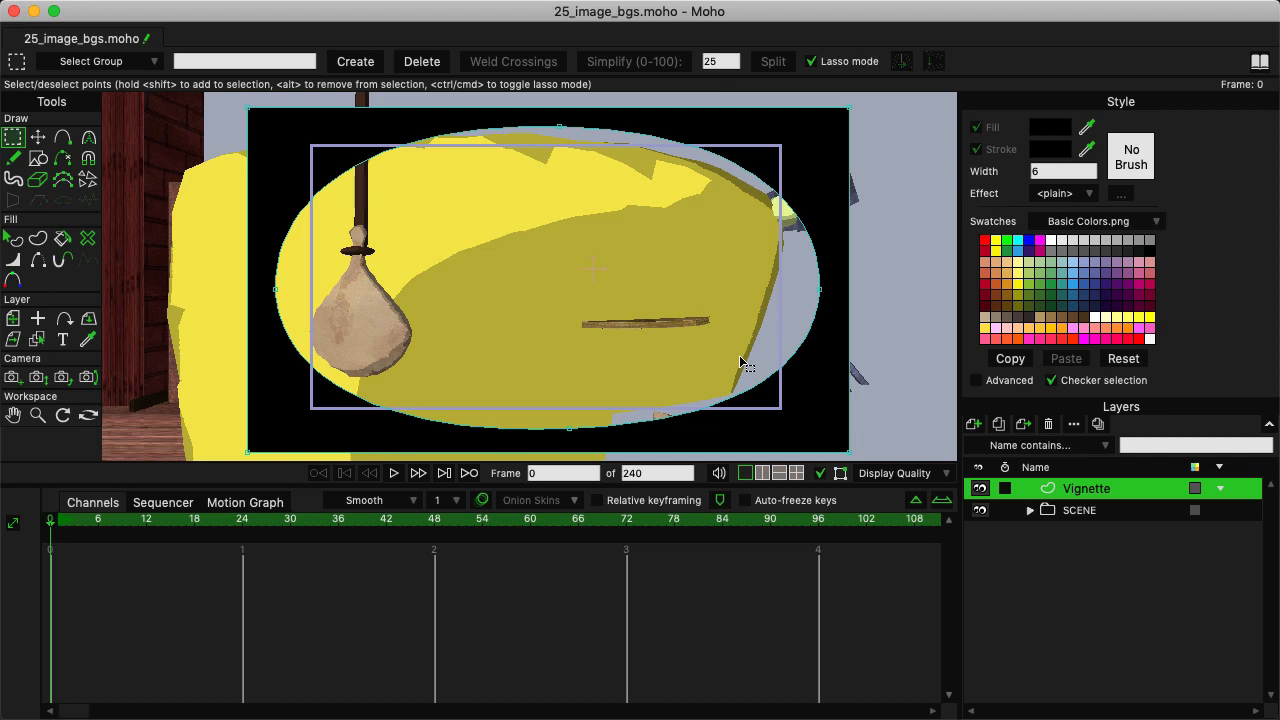
Set the Vignette layer's opacity to 75% and make the layer immune to camera movement.
double_click(1078, 492)
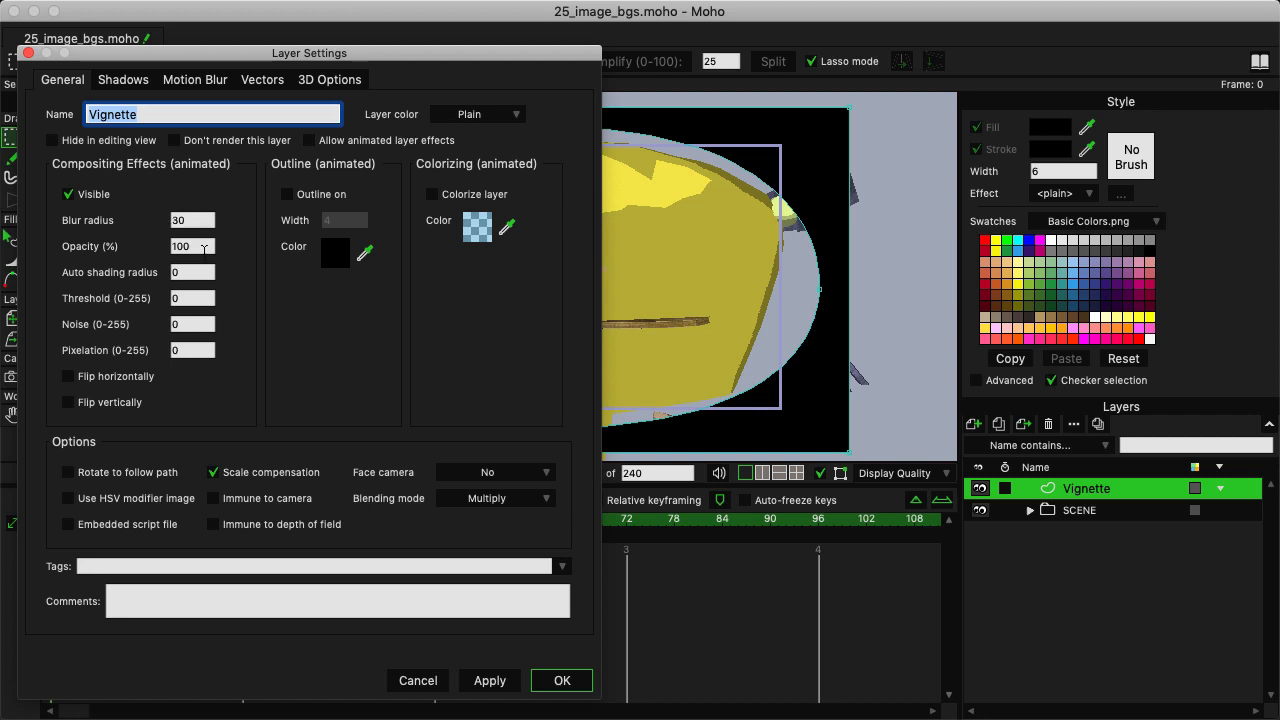
click(204, 248)
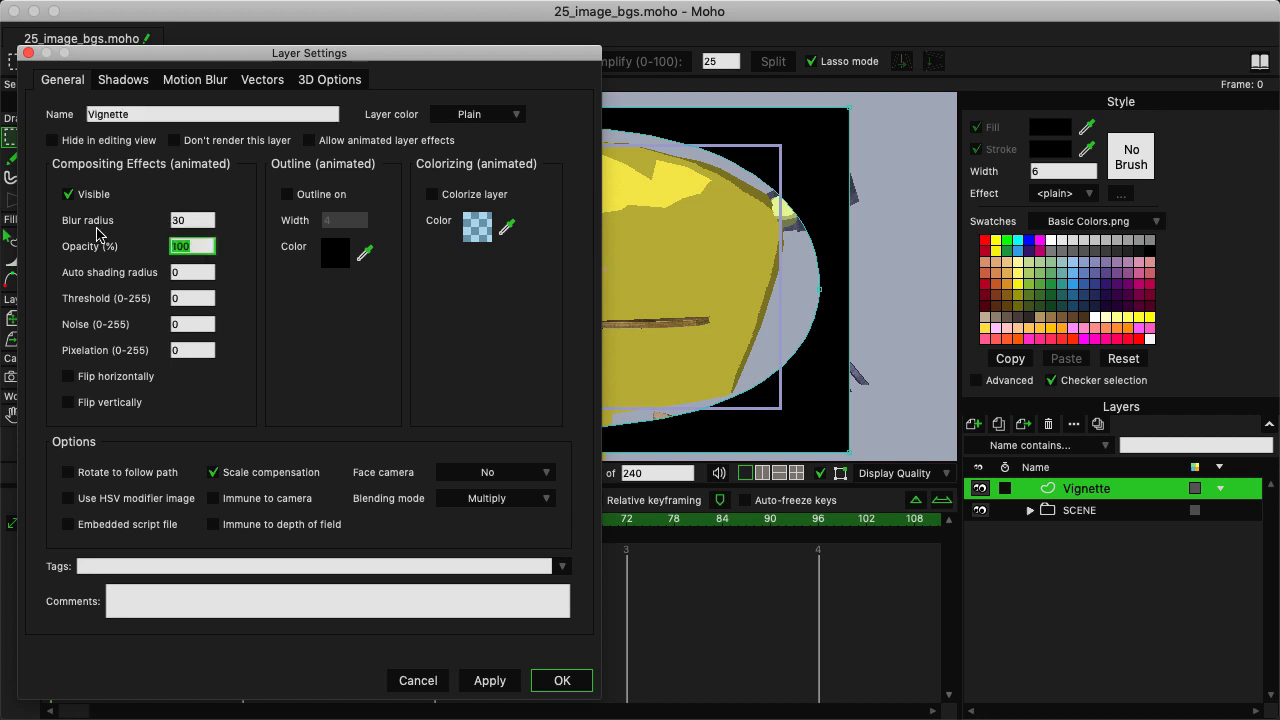
text(75)
click(564, 680)
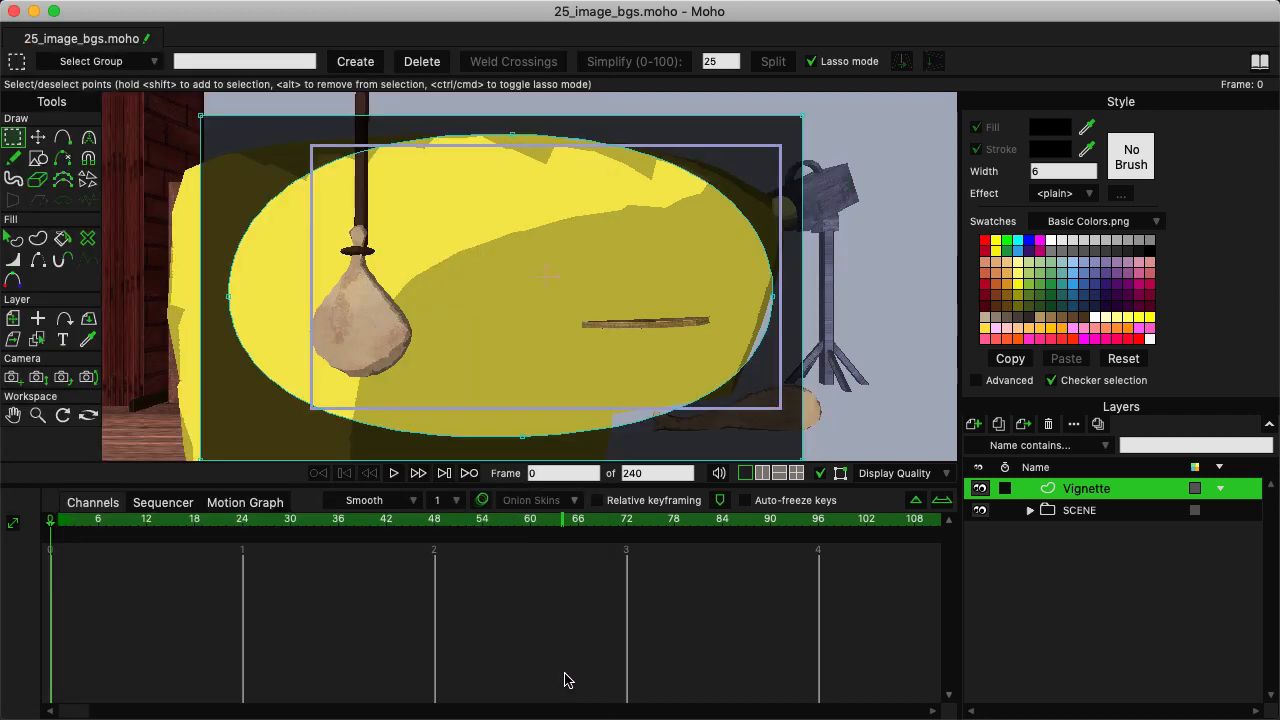
Move the Vignette layer to about X 0.30, Y 0.05 around the camera frame, and track the camera sideways to about X -0.27.
click(13, 318)
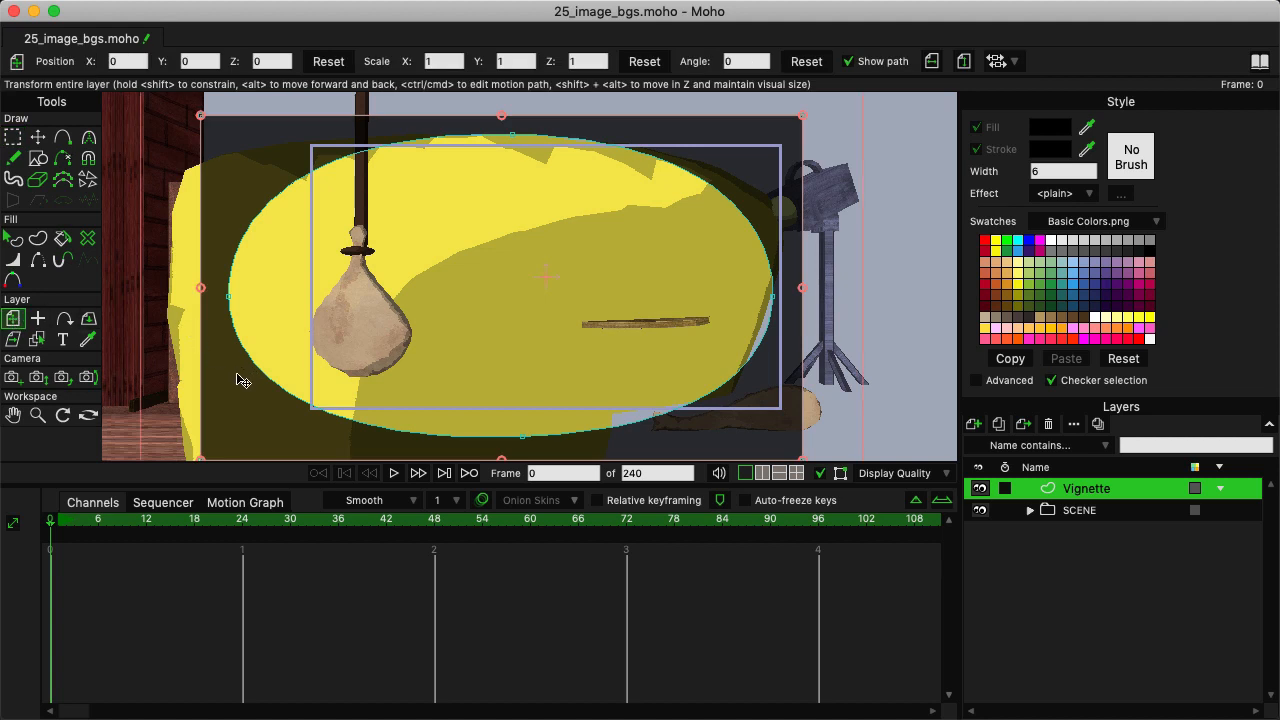
drag(237, 380, 282, 374)
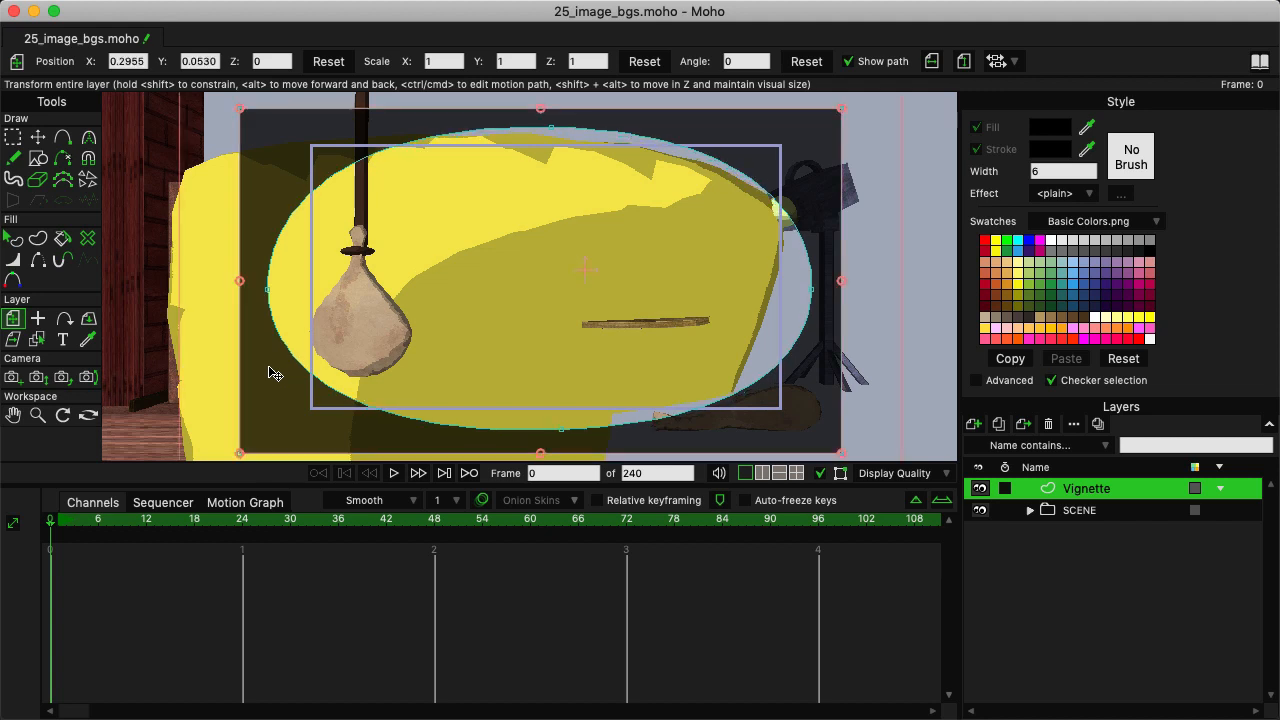
click(14, 378)
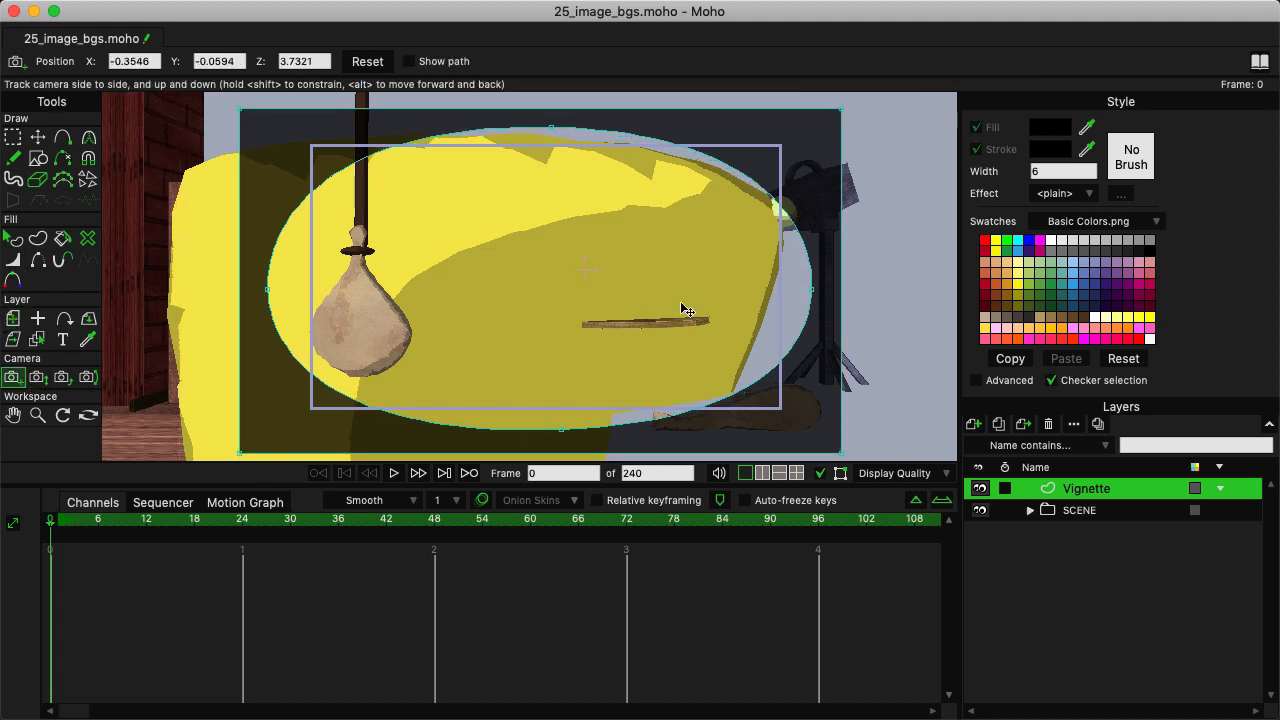
drag(688, 310, 735, 321)
drag(785, 321, 677, 311)
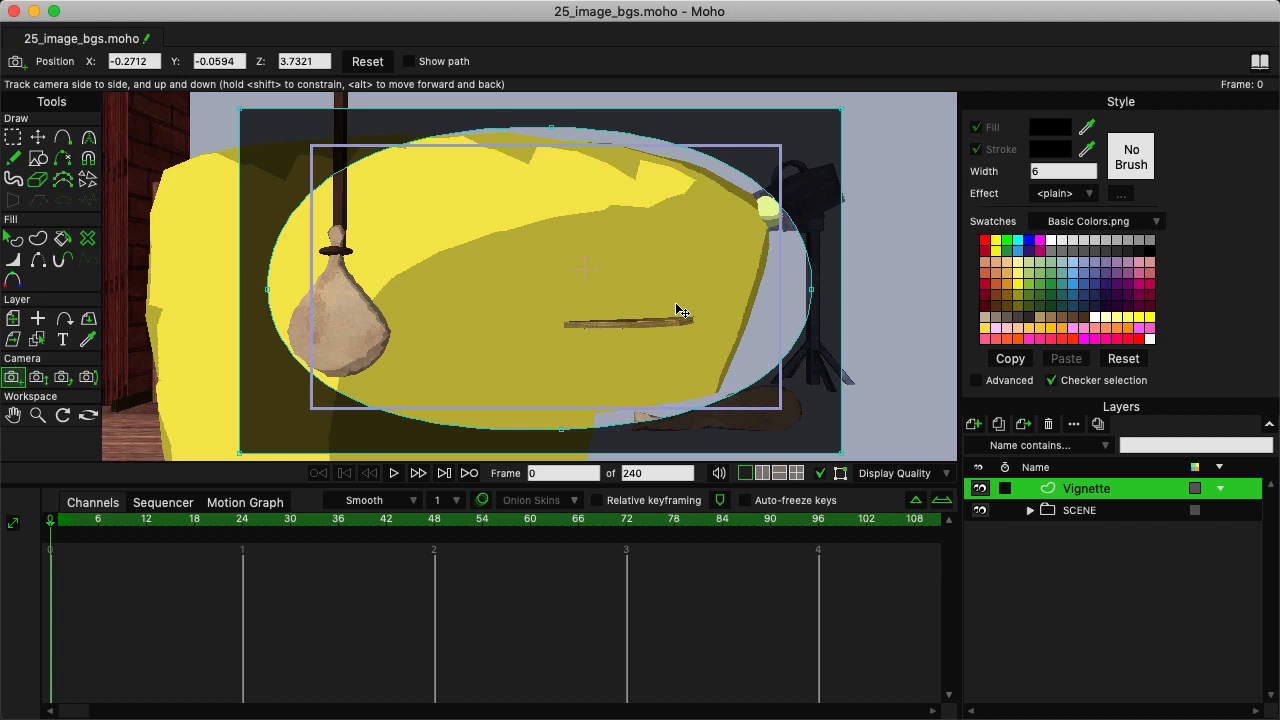
Review the blending mode options in the Vignette layer's settings, keep Multiply, and close the settings.
double_click(1053, 490)
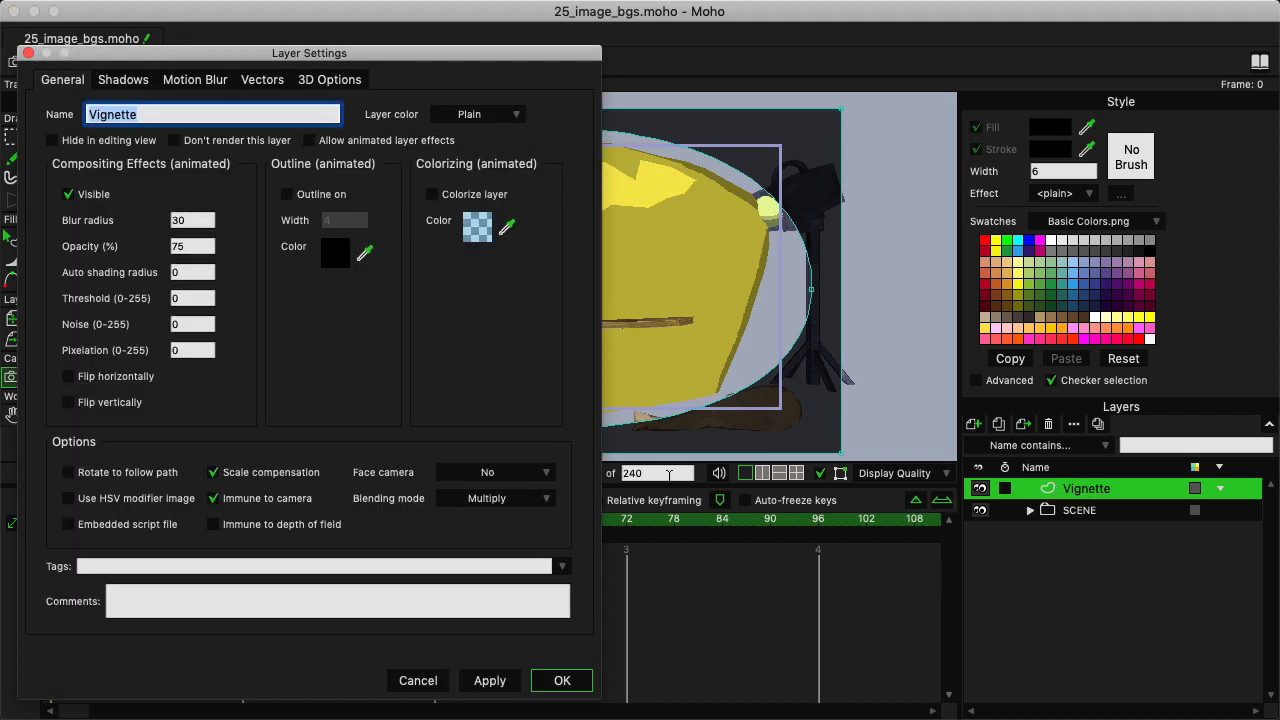
click(512, 505)
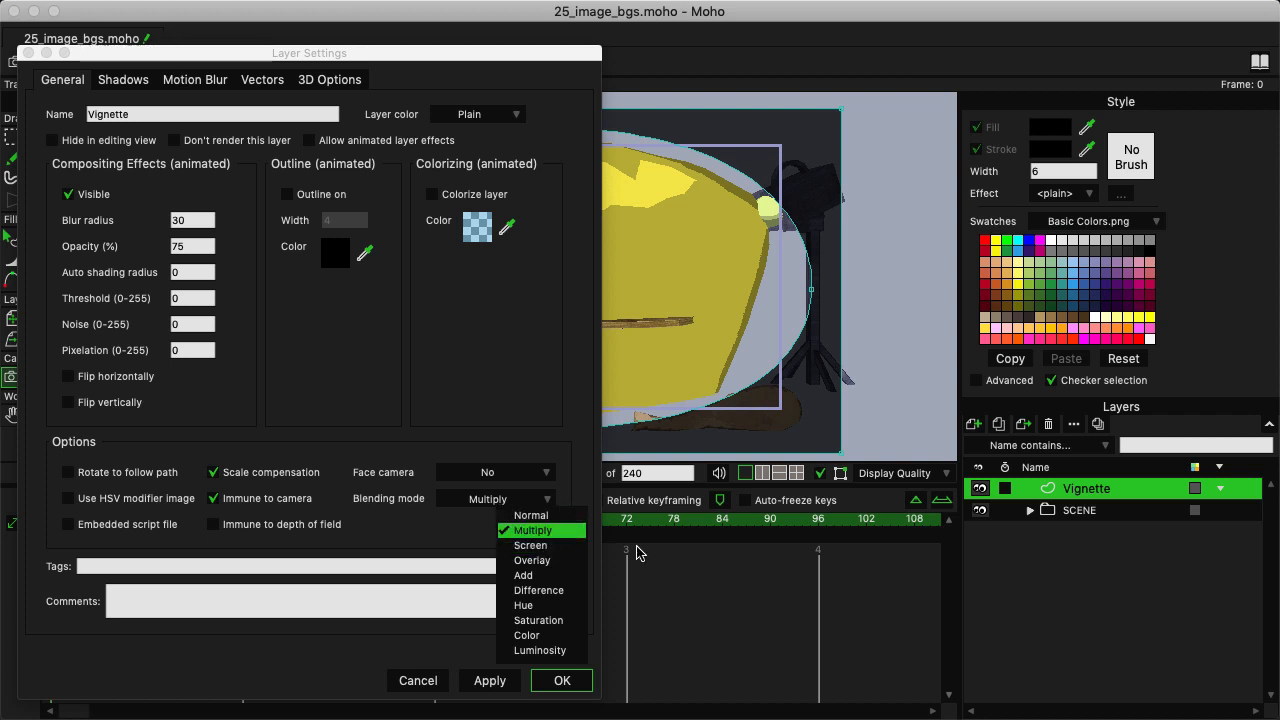
click(564, 680)
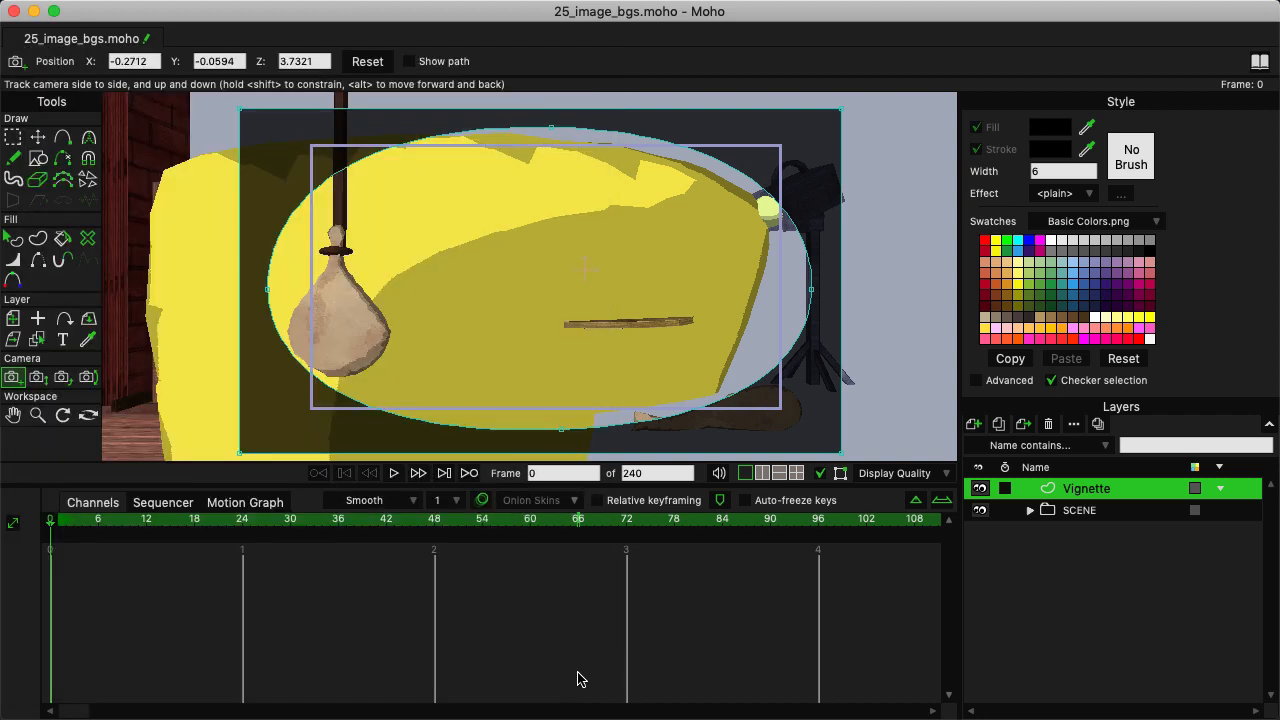